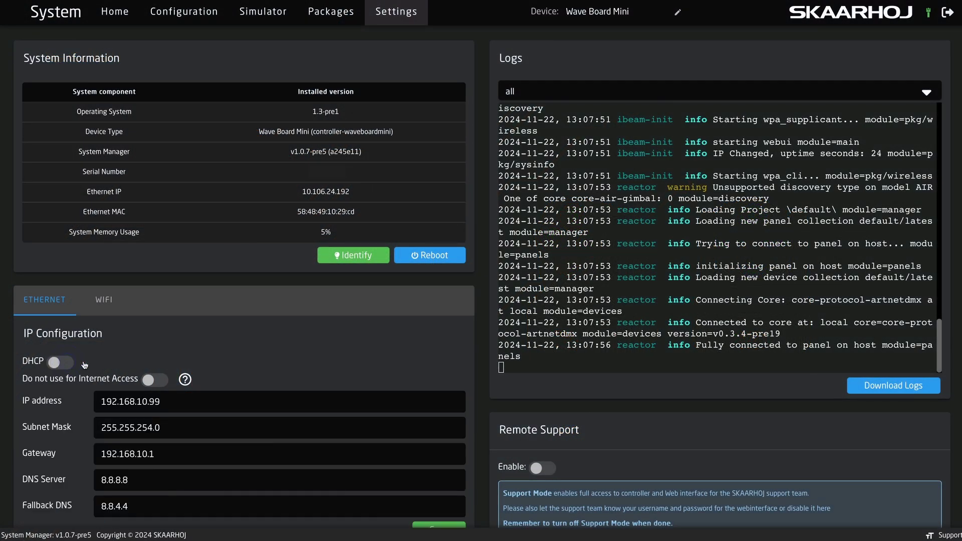
# Select the panel's IP address 192.168.10.99 in the Settings page's IP Configuration
pyautogui.doubleClick(166, 406)
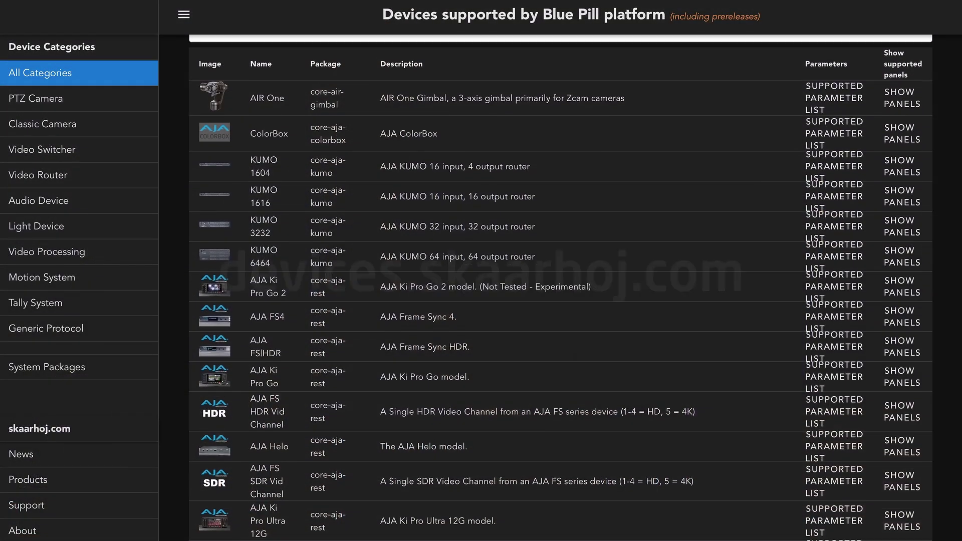
# Browse down the All Categories table of devices supported by the Blue Pill platform
pyautogui.scroll(-2, 560, 288)
pyautogui.scroll(-4, 561, 289)
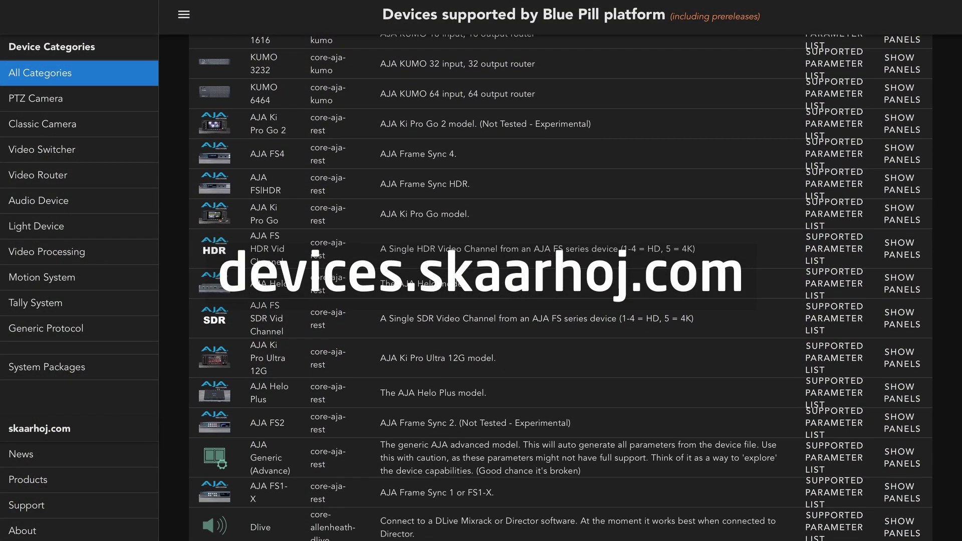
pyautogui.scroll(-4, 561, 288)
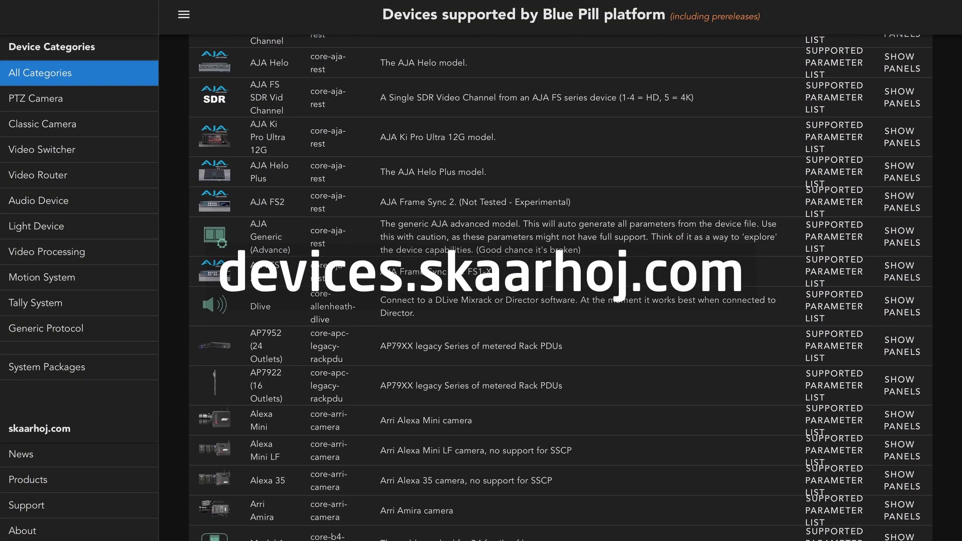
pyautogui.scroll(-2, 560, 289)
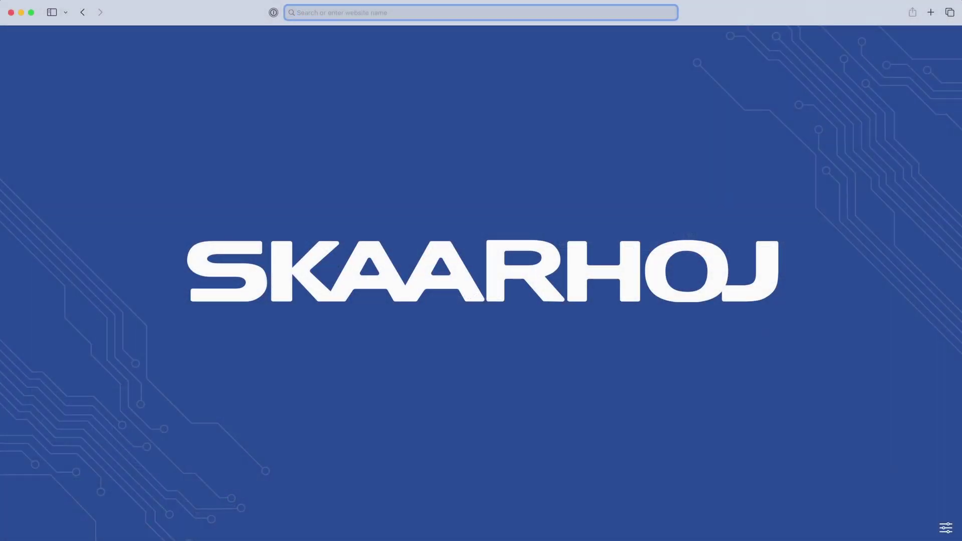
# Load Reactor at 192.168.10.99 and bring up the manual Add Device list
pyautogui.press('Return')
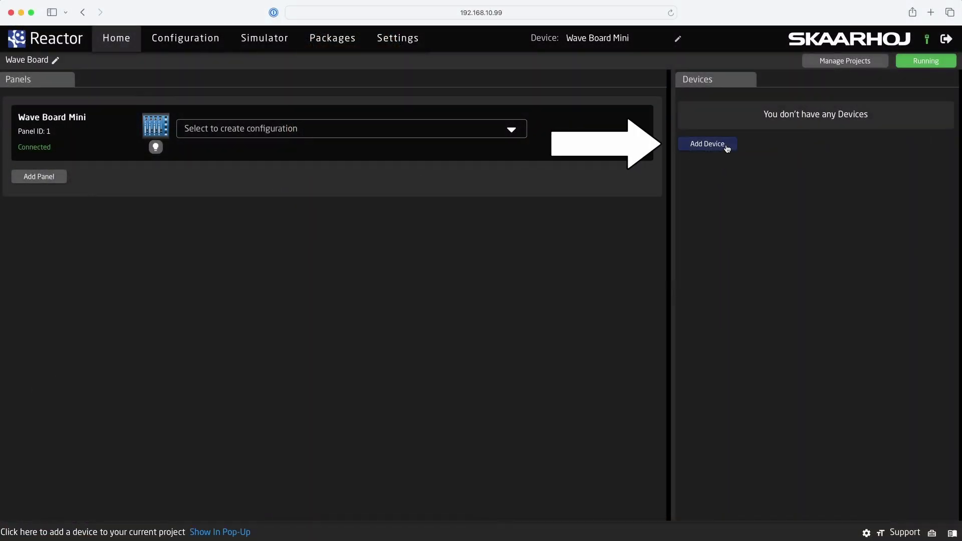
pyautogui.click(727, 148)
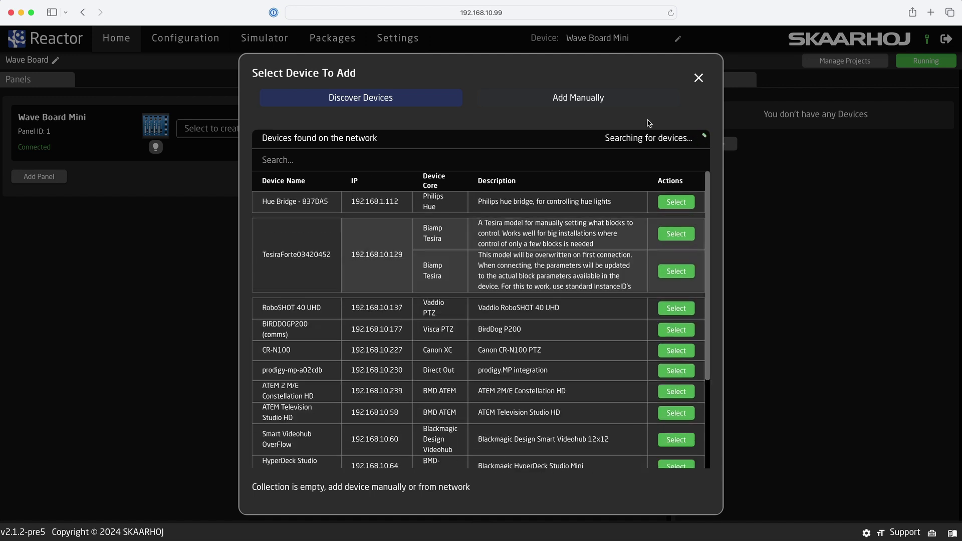
pyautogui.click(594, 102)
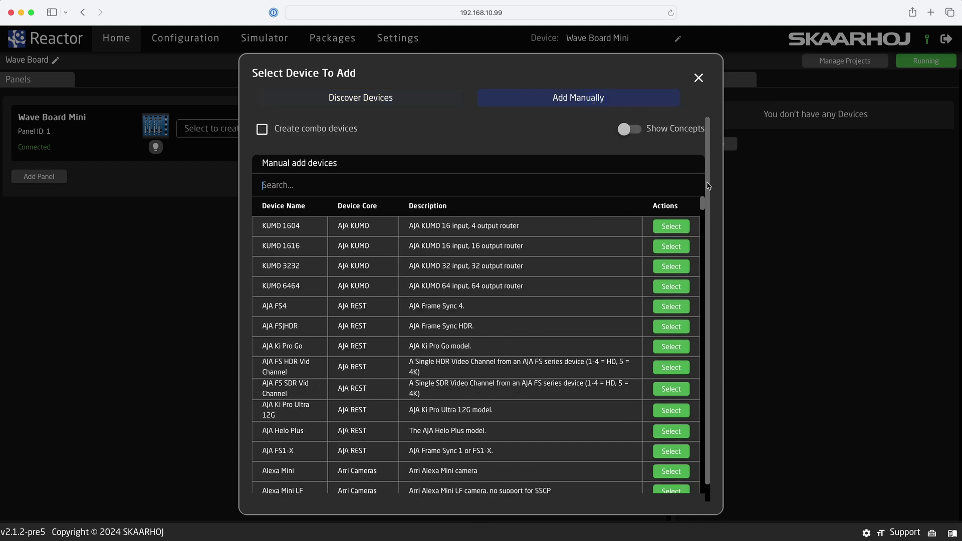
# Filter the manual device list by 'dmx' to show the three ArtNet DMX entries
pyautogui.scroll(-15, 702, 206)
pyautogui.scroll(15, 701, 201)
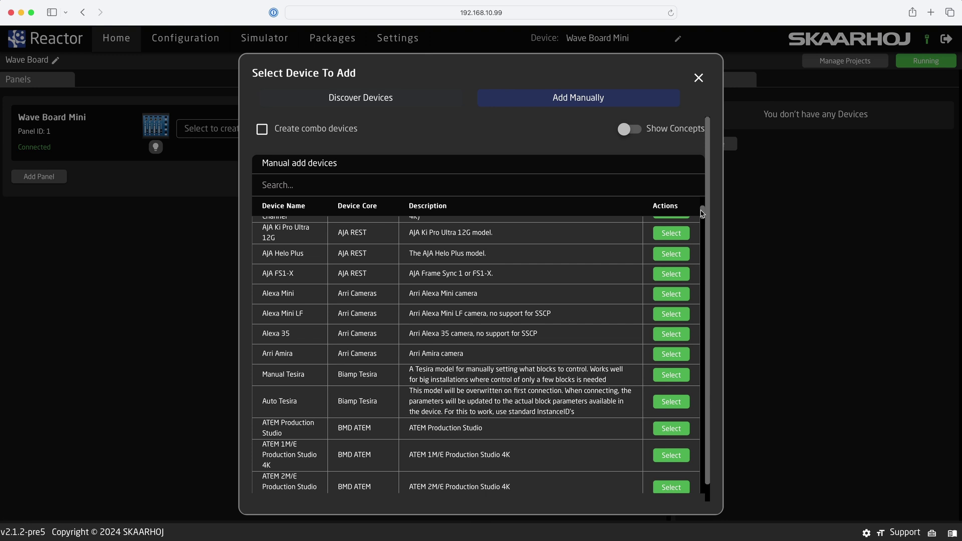
pyautogui.click(548, 178)
pyautogui.write('dmx')
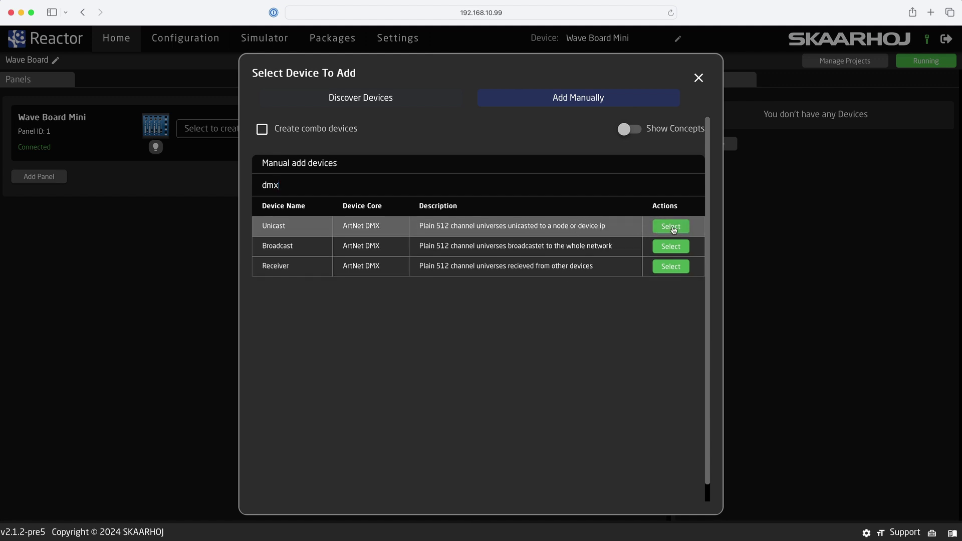
# Add an ArtNet DMX Unicast device with IP 192.168.10.236 and UniverseAmount 1
pyautogui.click(672, 227)
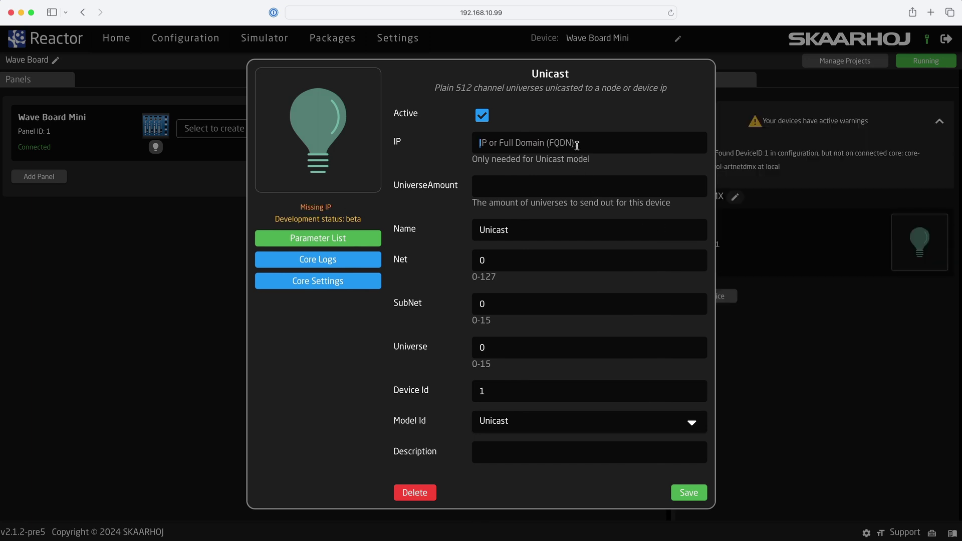
pyautogui.write('192.168.10.236')
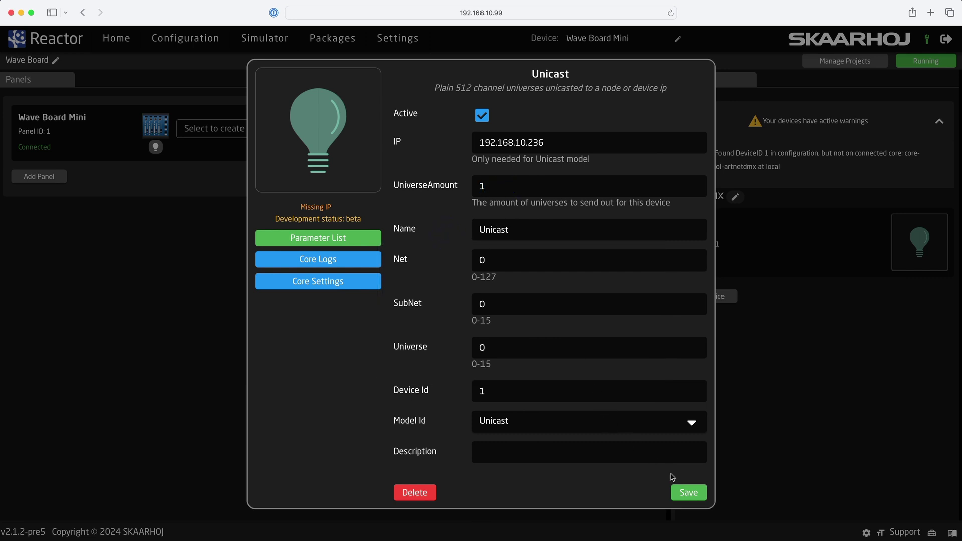
pyautogui.click(685, 492)
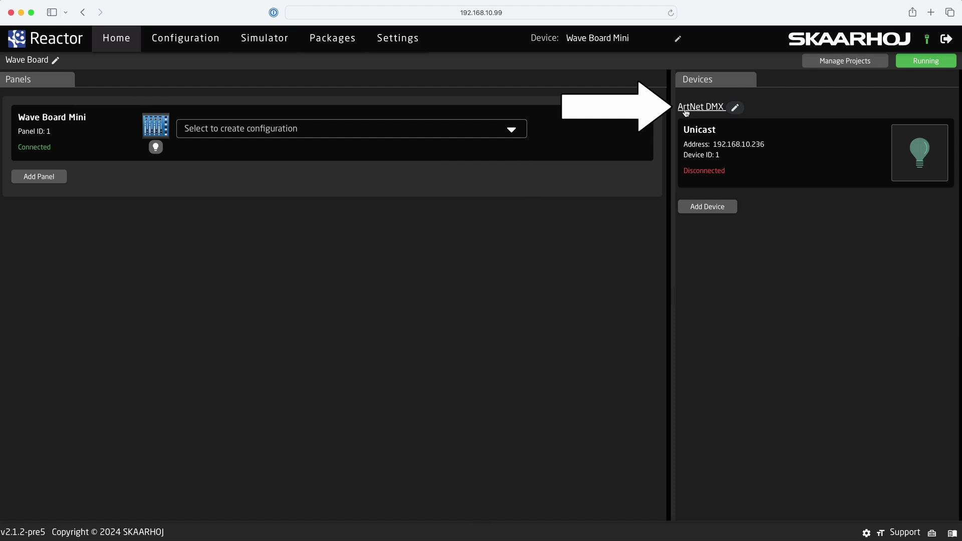
# Disable CheckConnection in the ArtNet DMX core settings and save them
pyautogui.click(689, 108)
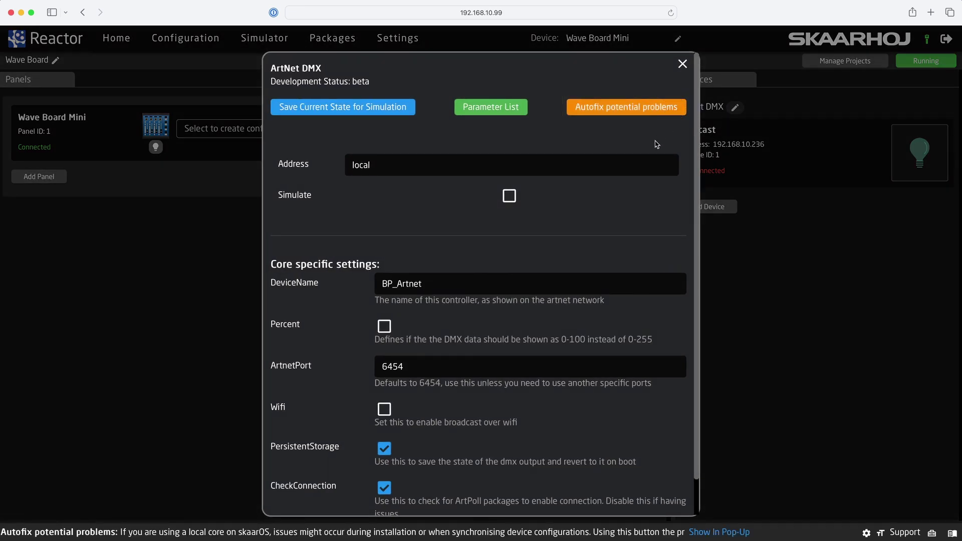
pyautogui.scroll(-2, 598, 274)
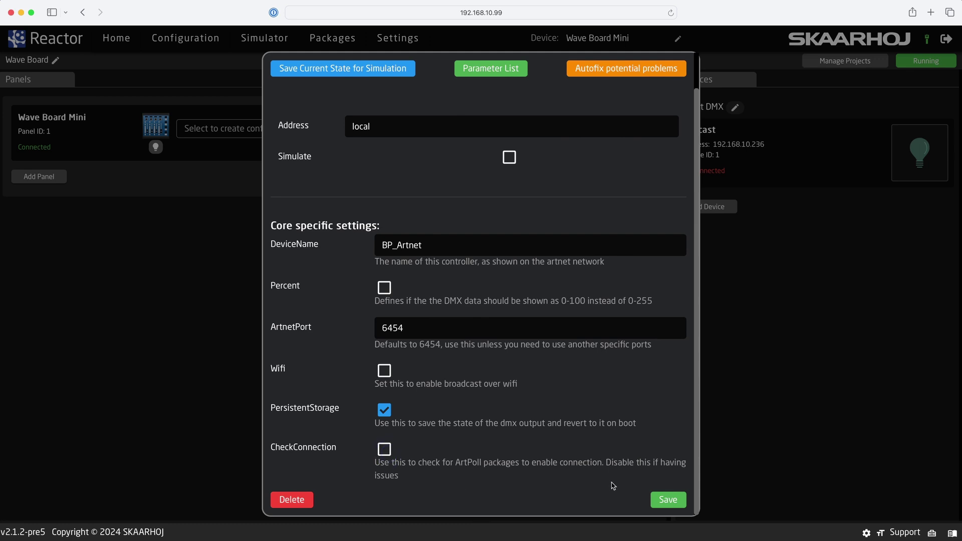
pyautogui.click(657, 499)
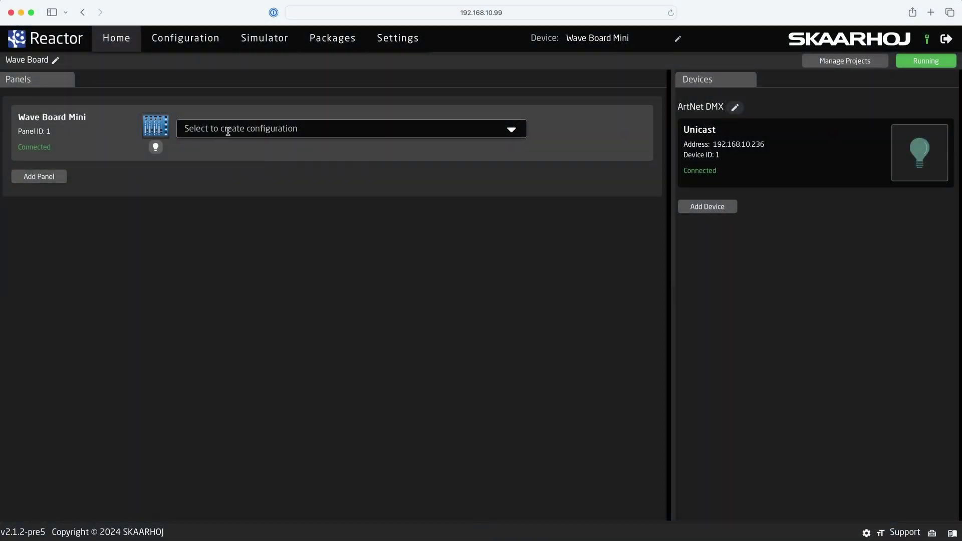
# Apply the 'Wave Board Mini - Audio & Light Control' configuration to the panel
pyautogui.click(228, 131)
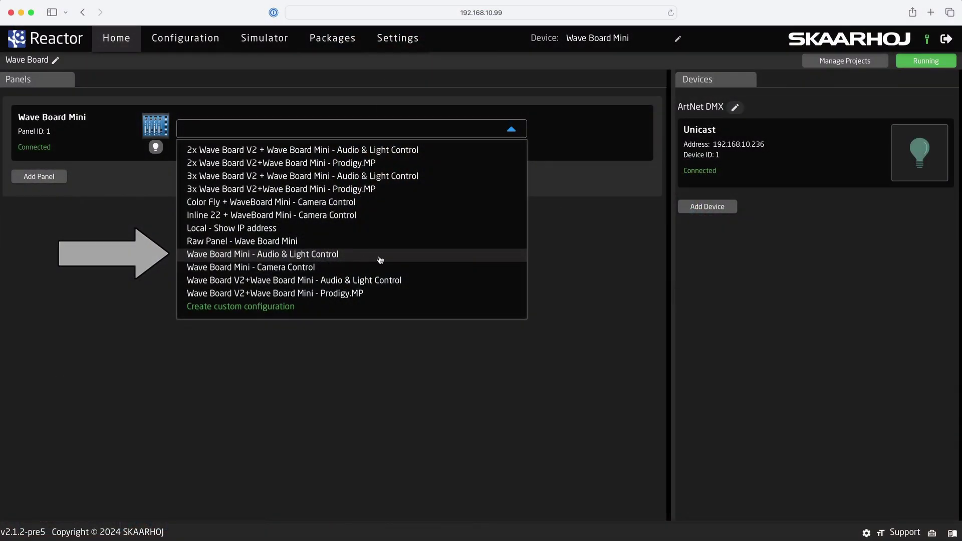
pyautogui.click(371, 259)
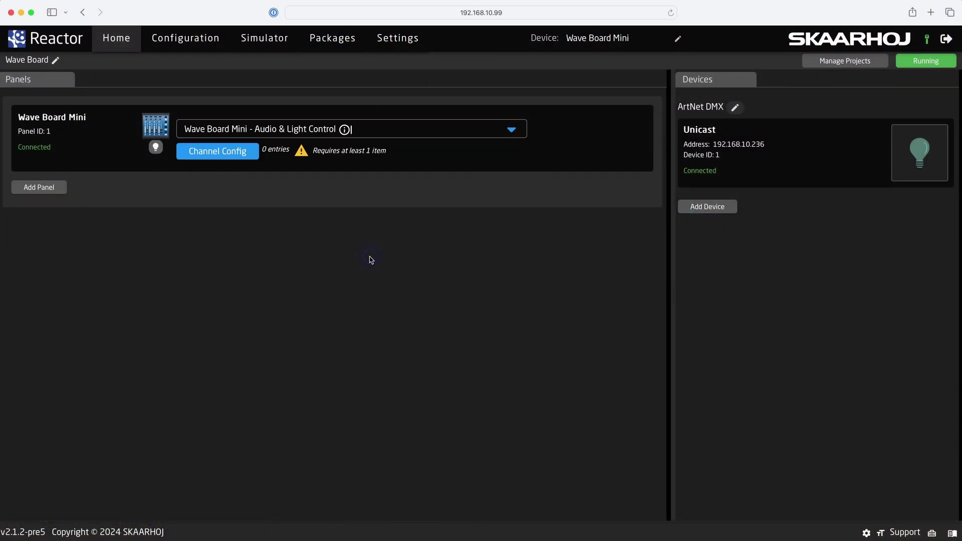
# Add three new rows to the panel's channel configuration table
pyautogui.click(244, 155)
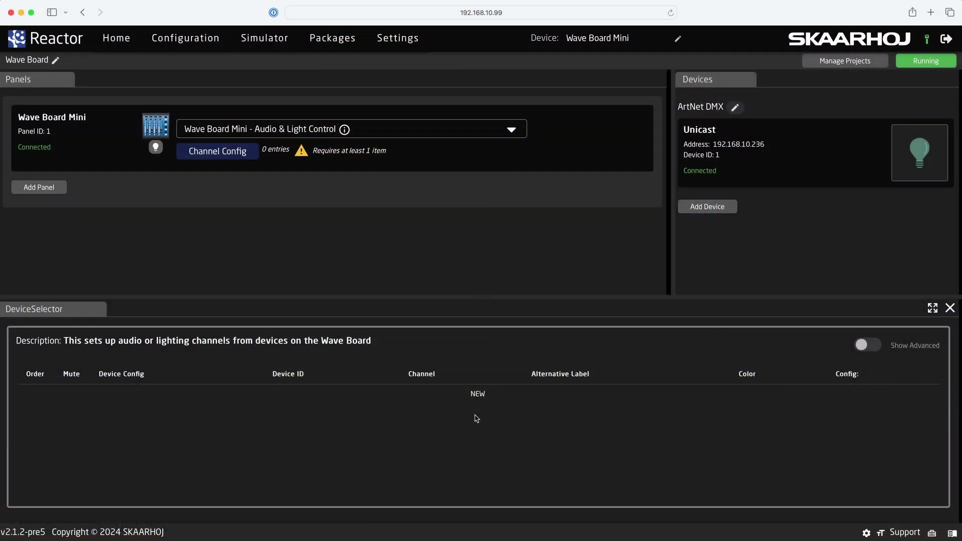
pyautogui.click(479, 400)
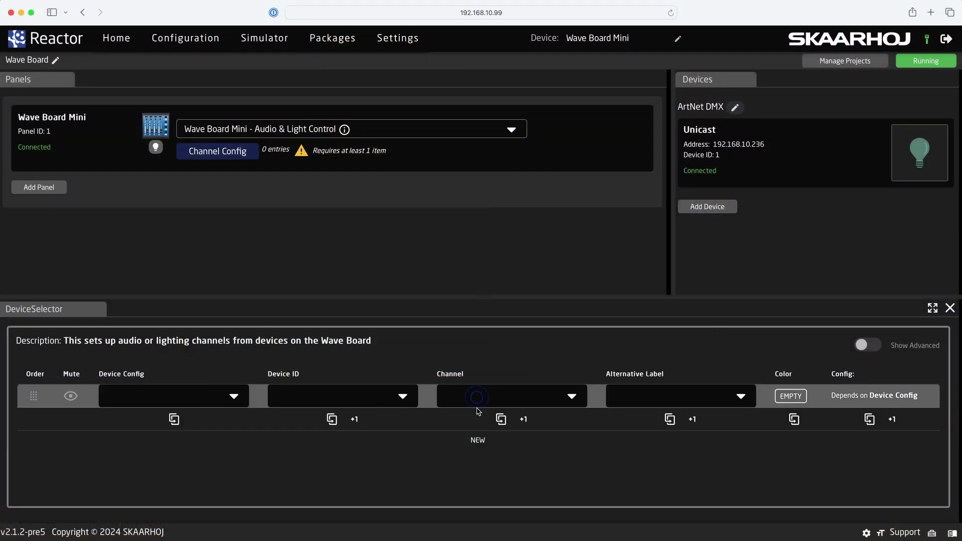
pyautogui.click(480, 437)
pyautogui.click(486, 470)
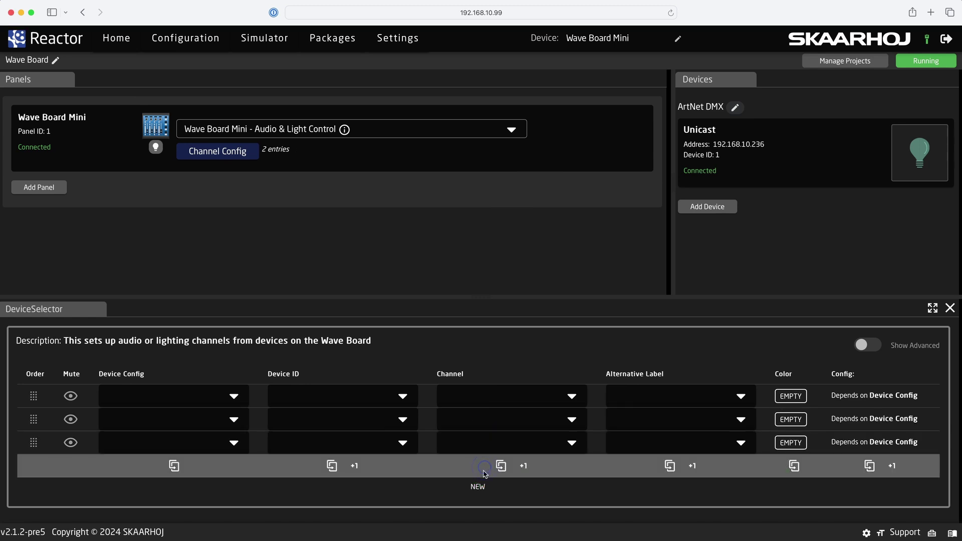
# Set all three rows' Device Config to Artnet DMX Channels
pyautogui.click(204, 397)
pyautogui.click(204, 396)
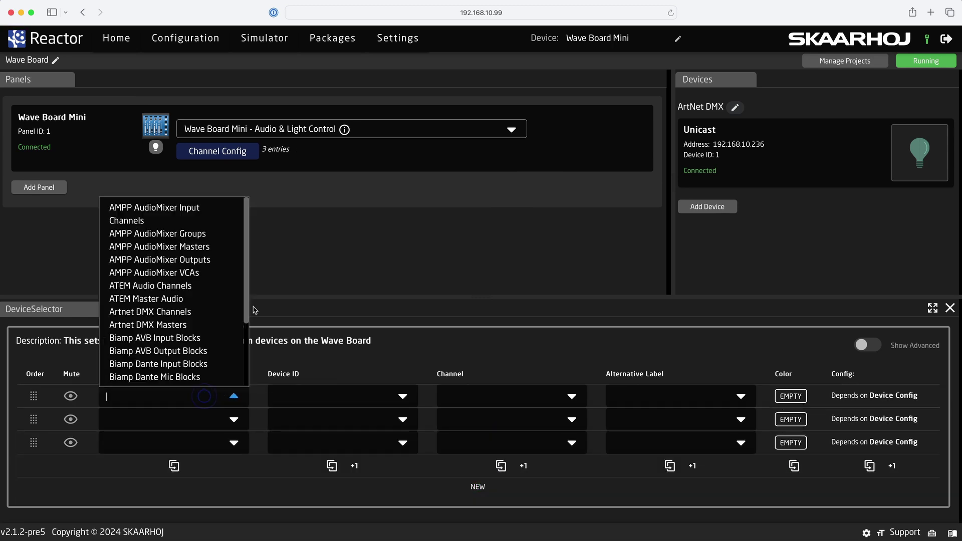
pyautogui.scroll(-5, 250, 266)
pyautogui.scroll(5, 248, 258)
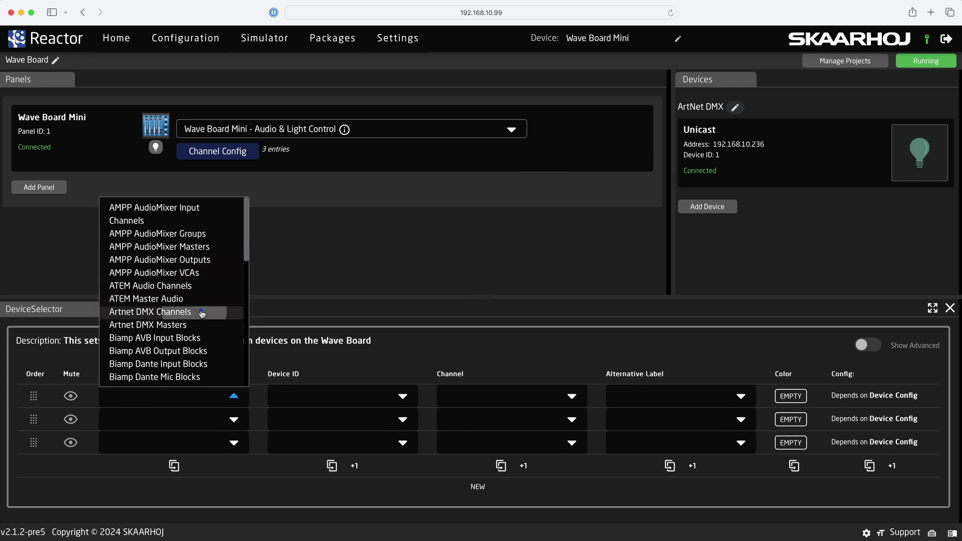
pyautogui.click(202, 312)
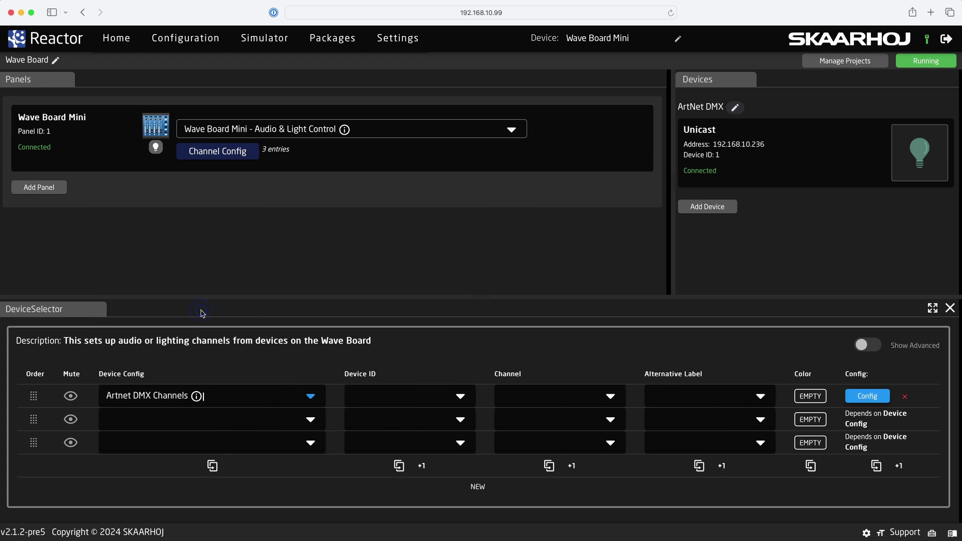
pyautogui.click(214, 468)
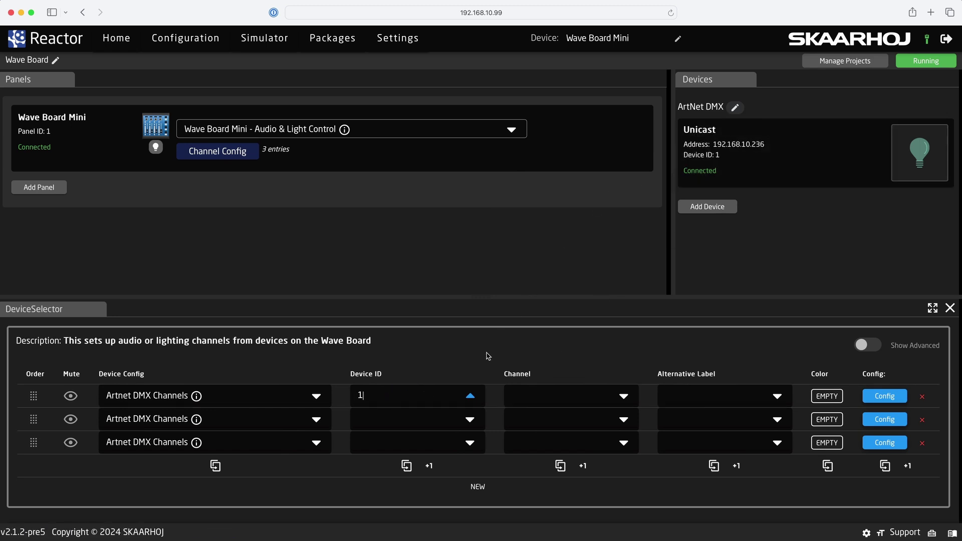
# Copy Device ID 1 to all rows and assign channels 8, 9 and 10
pyautogui.click(408, 467)
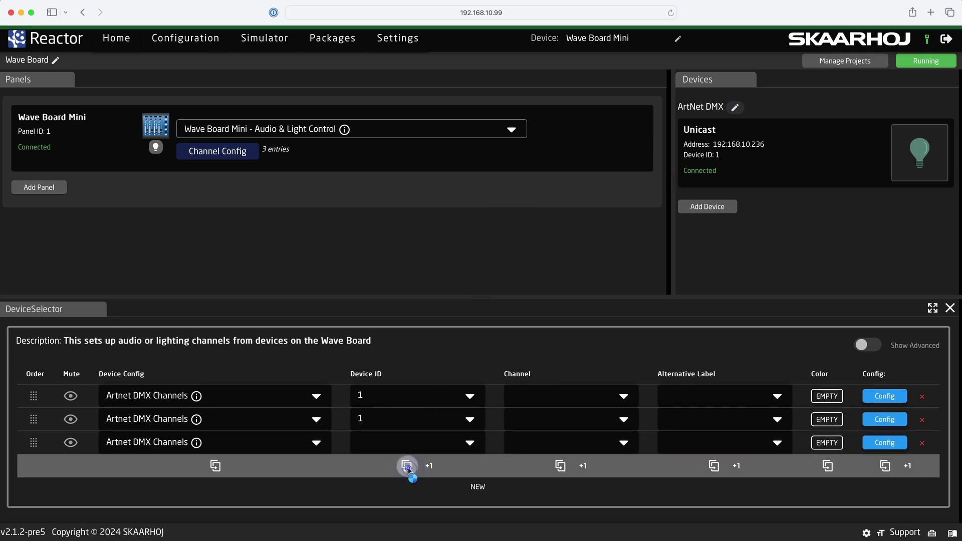
pyautogui.click(561, 399)
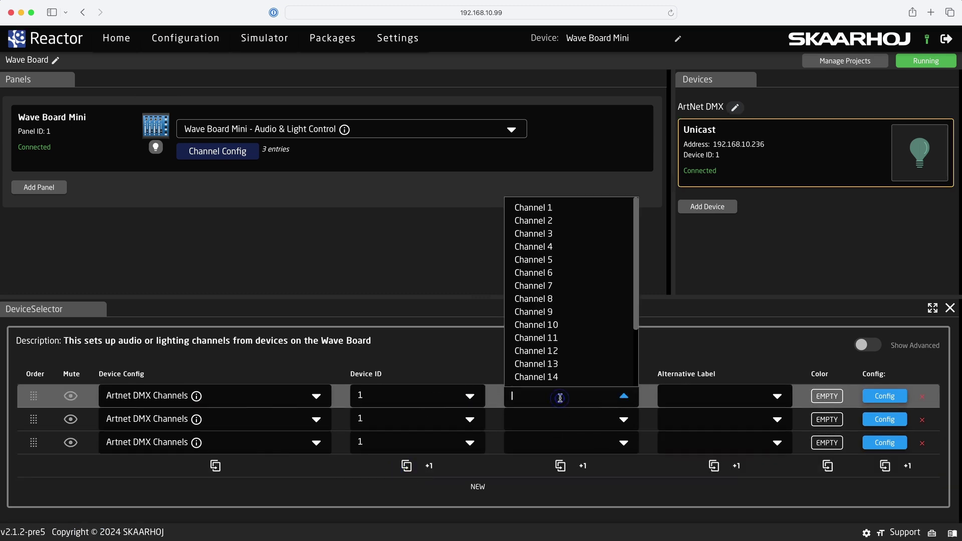
pyautogui.click(562, 300)
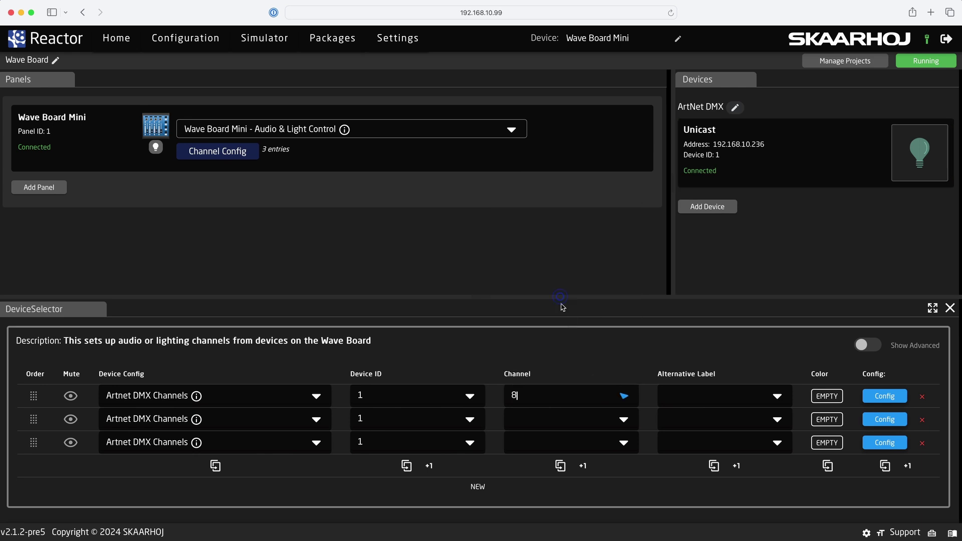
pyautogui.click(546, 415)
pyautogui.click(553, 337)
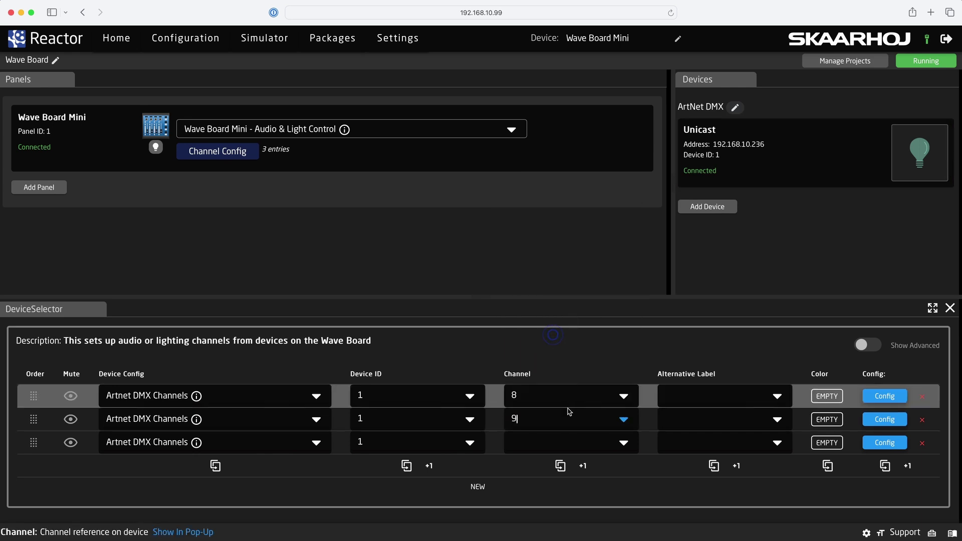
pyautogui.click(549, 443)
pyautogui.click(554, 372)
# Colour the three rows RED, GREEN and BLUE
pyautogui.click(827, 396)
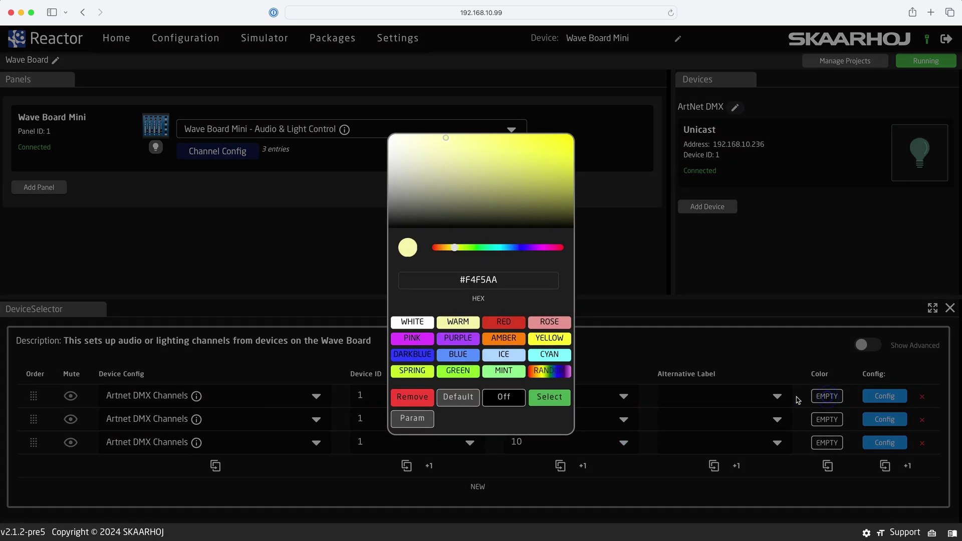
pyautogui.click(499, 324)
pyautogui.click(820, 419)
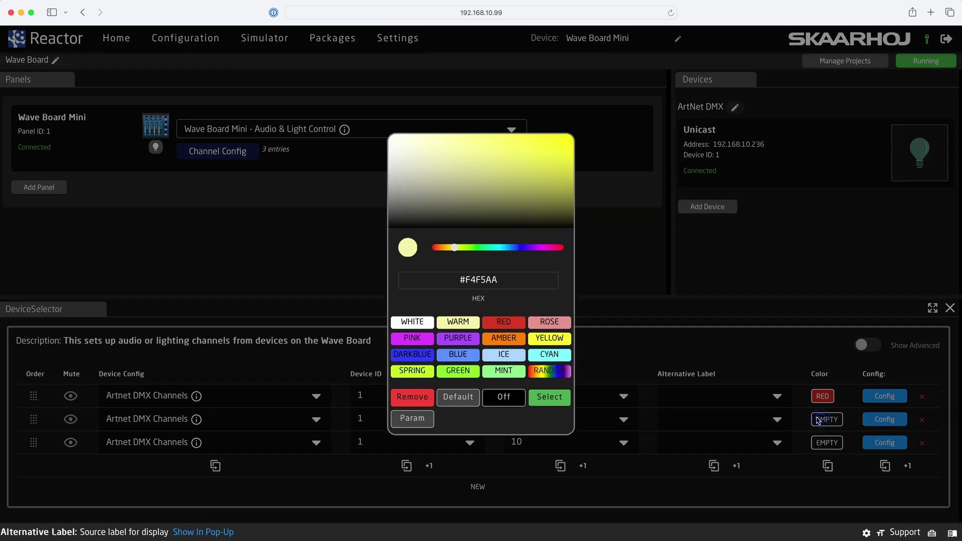
pyautogui.click(416, 375)
pyautogui.click(827, 443)
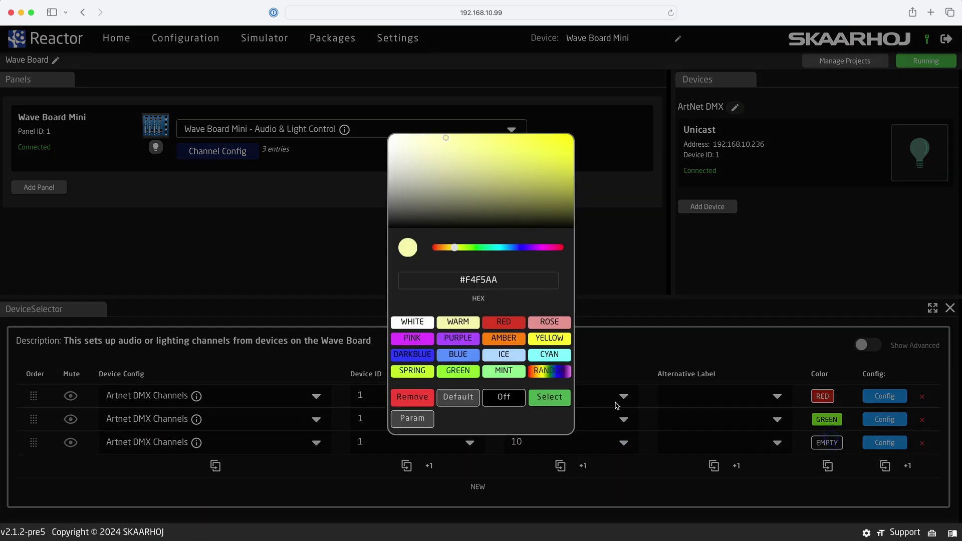
pyautogui.click(468, 356)
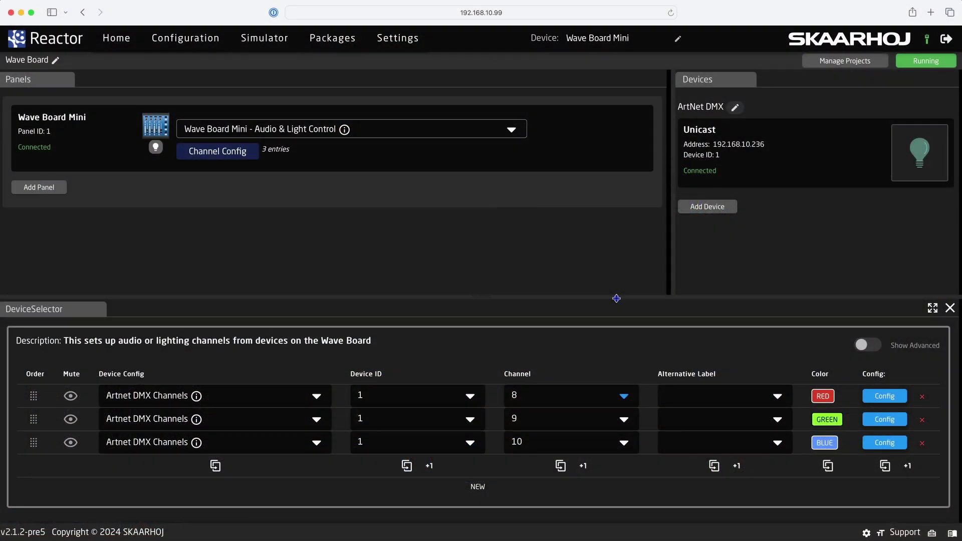
# Add a second Channel cell to each of the three rows
pyautogui.moveTo(617, 299); pyautogui.dragTo(593, 233)
pyautogui.rightClick(555, 335)
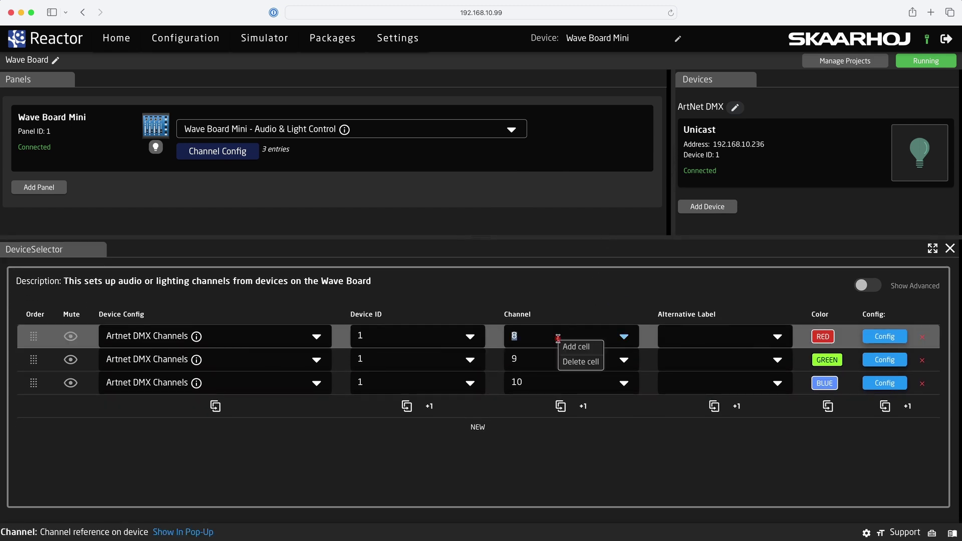
pyautogui.click(576, 345)
pyautogui.rightClick(563, 381)
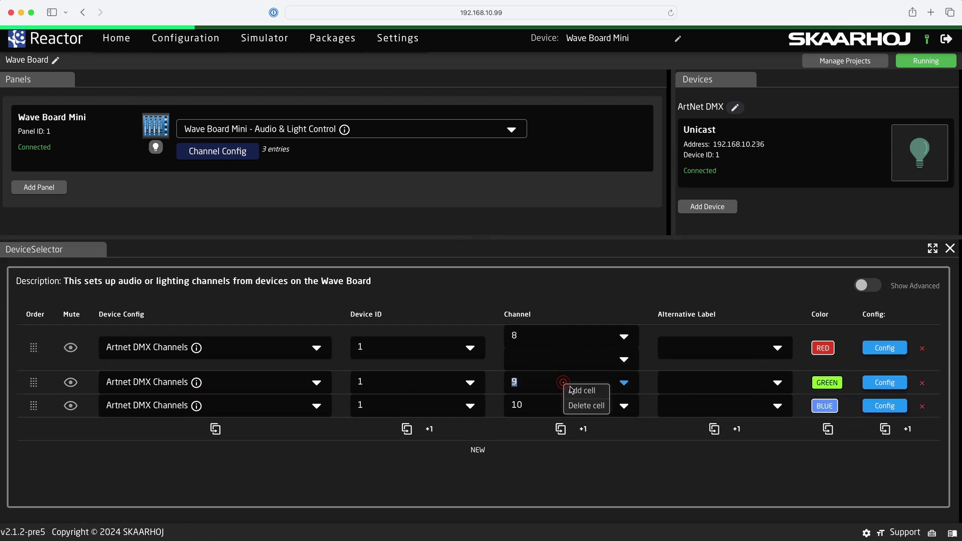
pyautogui.click(576, 390)
pyautogui.rightClick(564, 431)
pyautogui.click(580, 440)
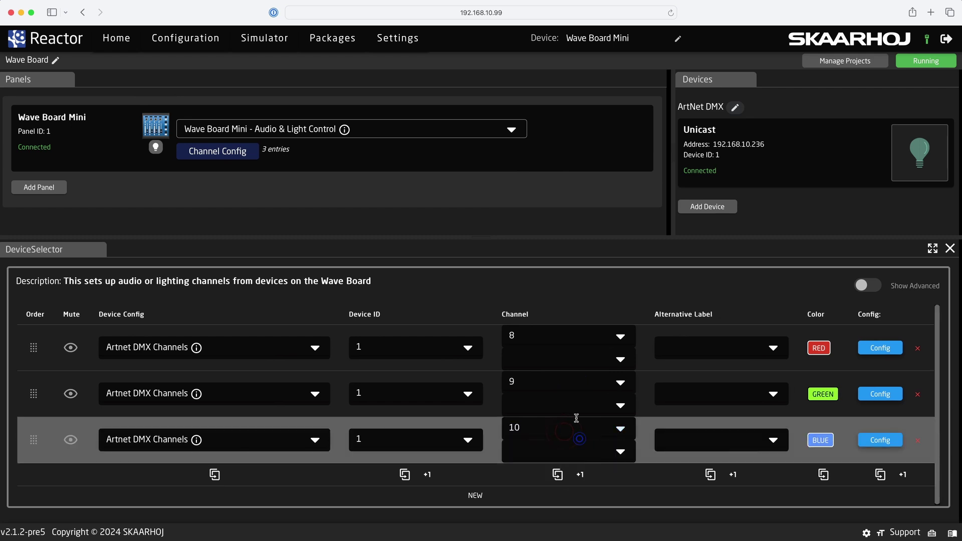
# Enter 108, 109 and 110 as the rows' second channels
pyautogui.click(553, 360)
pyautogui.write('108')
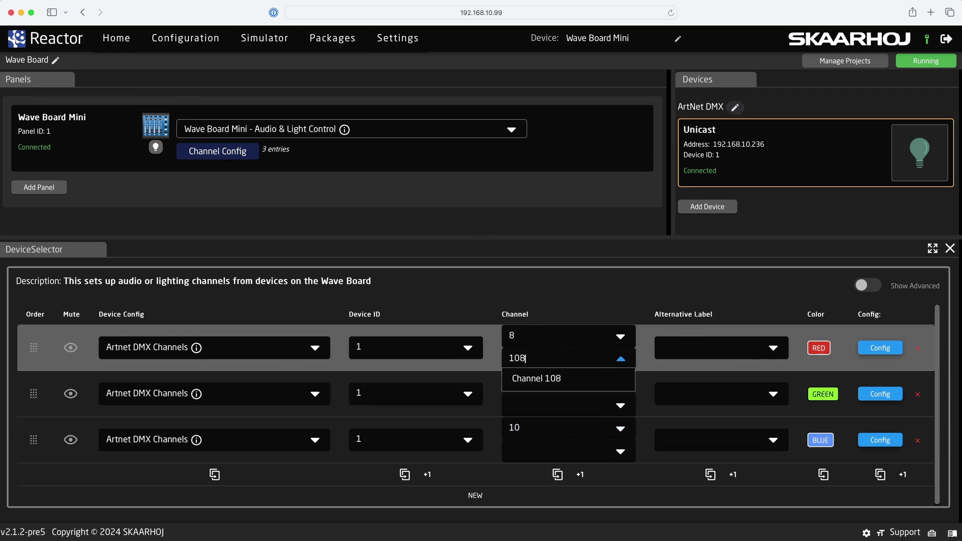
pyautogui.press('Return')
pyautogui.click(561, 405)
pyautogui.write('109')
pyautogui.press('Return')
pyautogui.click(561, 451)
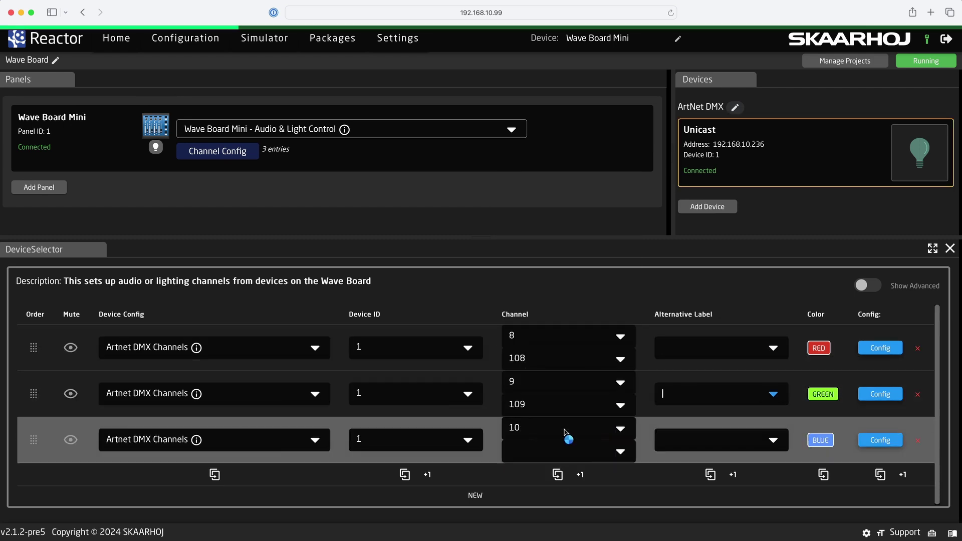
pyautogui.write('110')
pyautogui.press('Return')
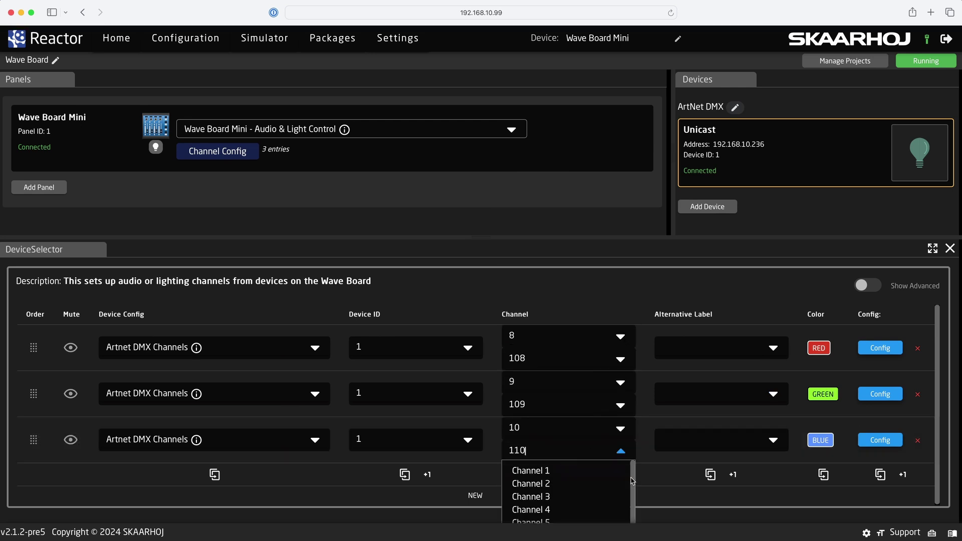
pyautogui.click(659, 474)
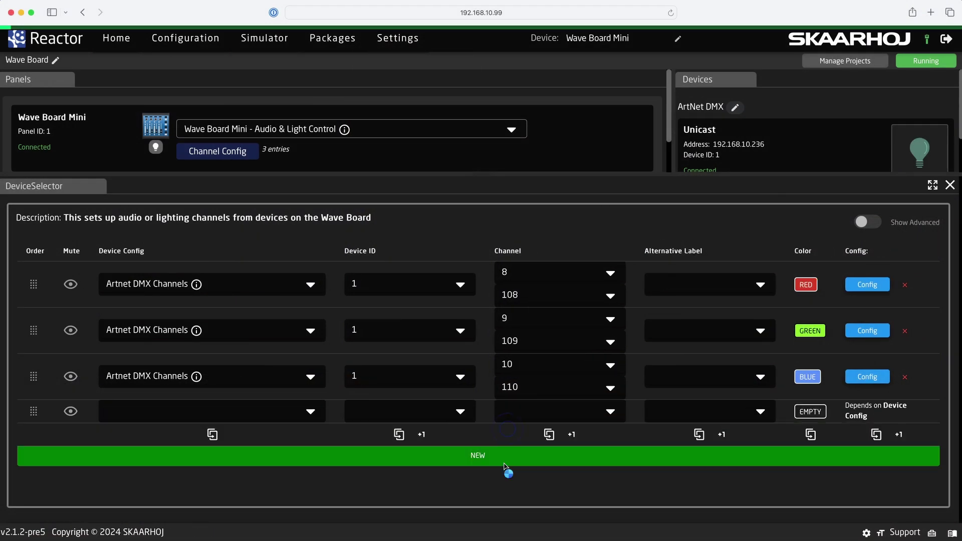
# Add two new rows and make row 5 an Artnet DMX Channels row
pyautogui.click(505, 456)
pyautogui.click(509, 491)
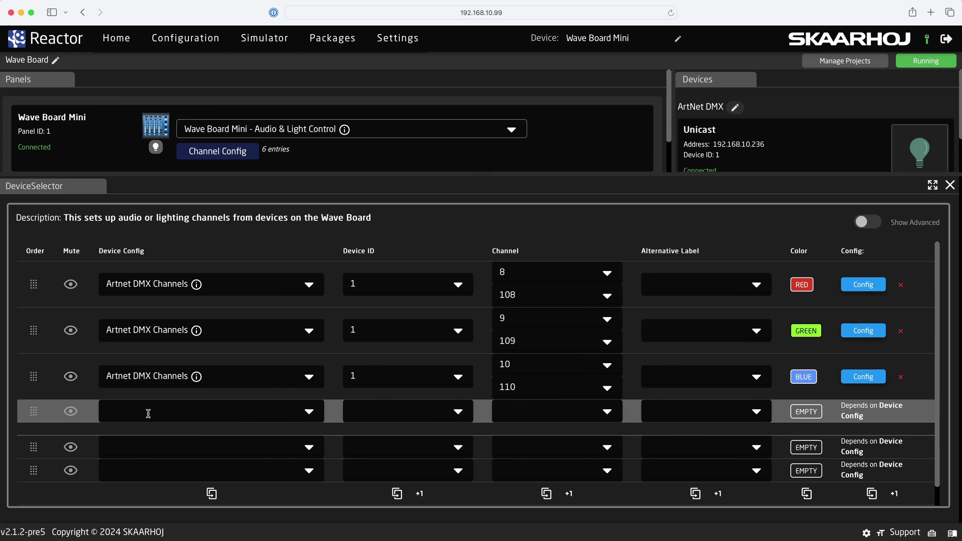
pyautogui.click(151, 453)
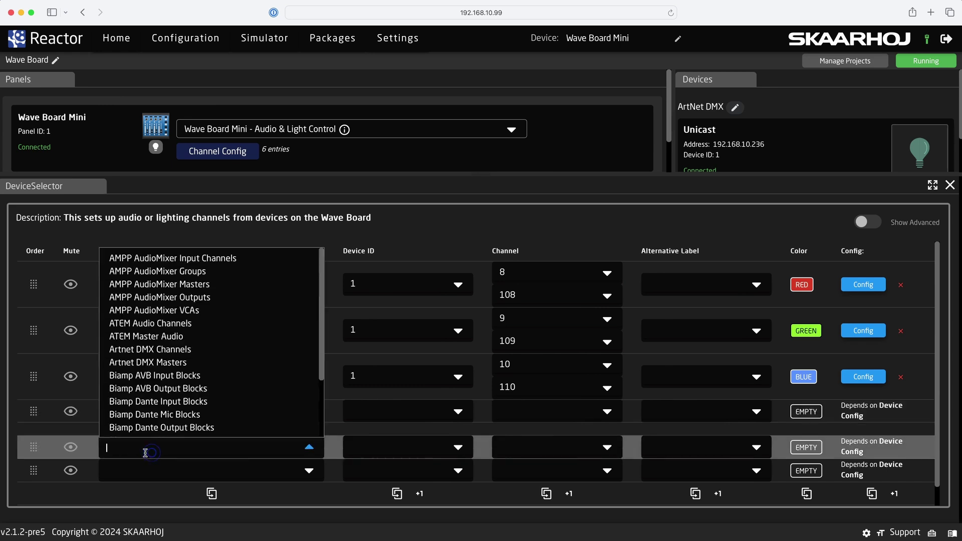
pyautogui.click(173, 353)
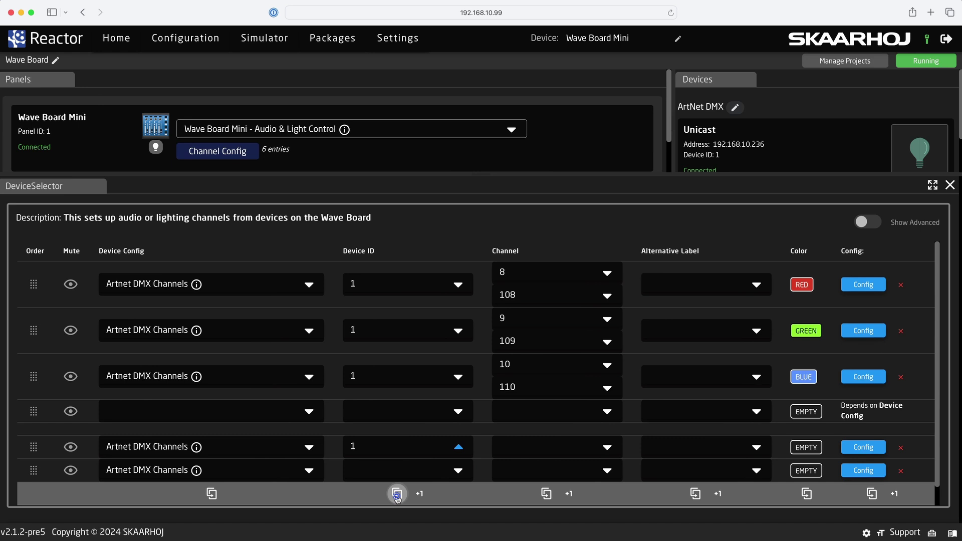
# Assign channel 7 to row 5 and enter 107 for row 6
pyautogui.click(540, 449)
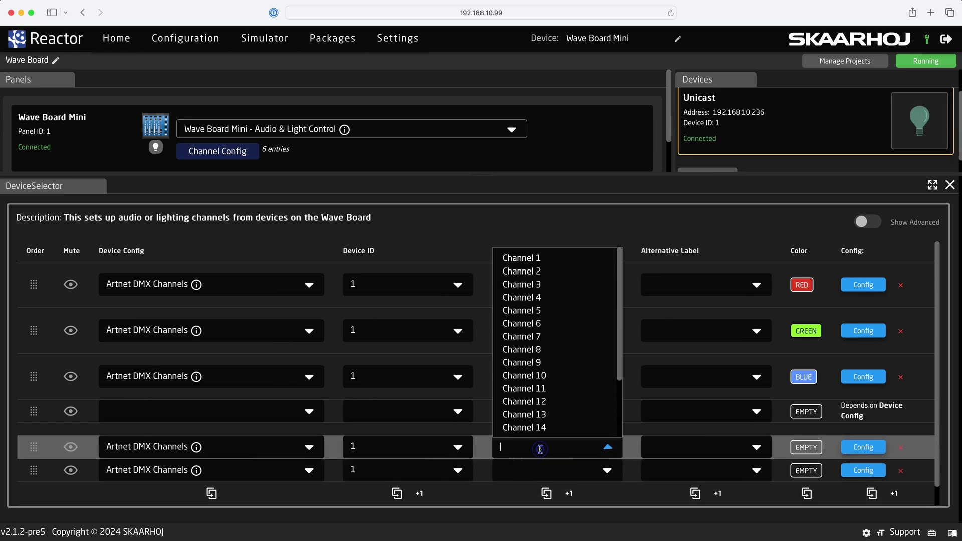
pyautogui.click(542, 337)
pyautogui.click(532, 471)
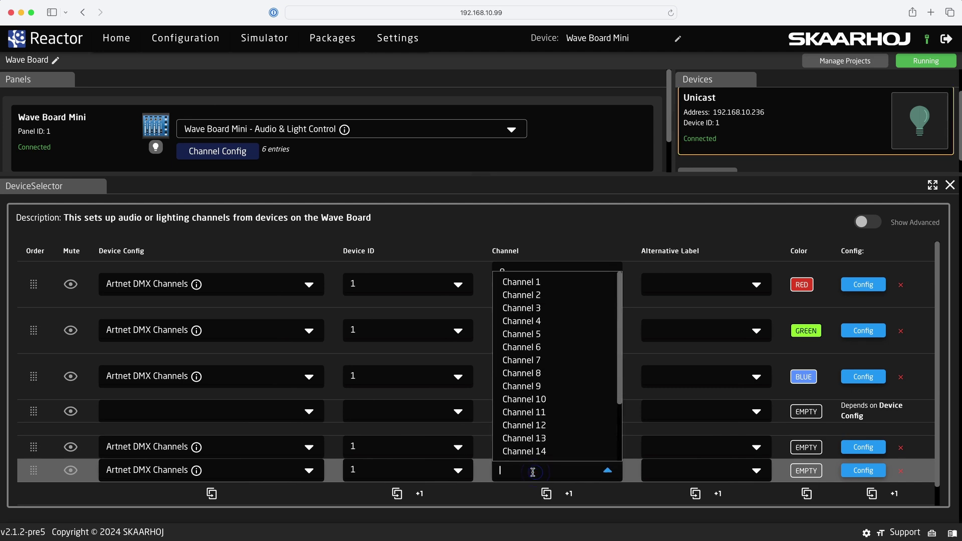
pyautogui.write('107')
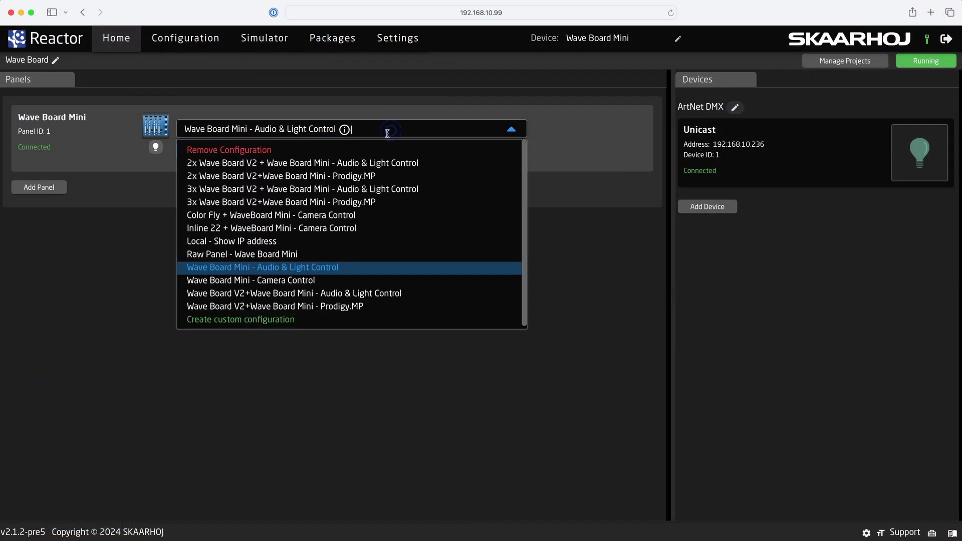
# Create a custom configuration for the Wave Board Mini, replacing the suggested name with 'dmx'
pyautogui.click(362, 320)
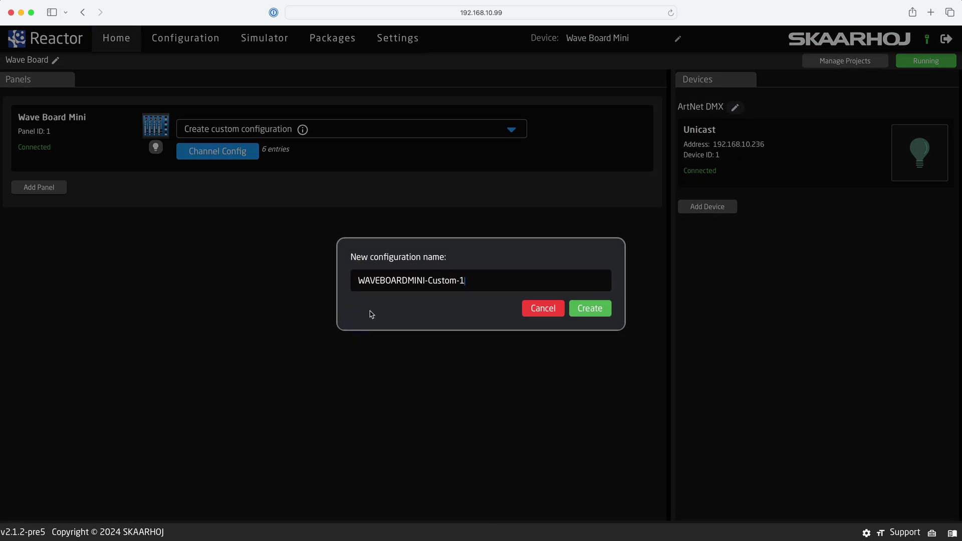
pyautogui.press('super+a')
pyautogui.write('dmx')
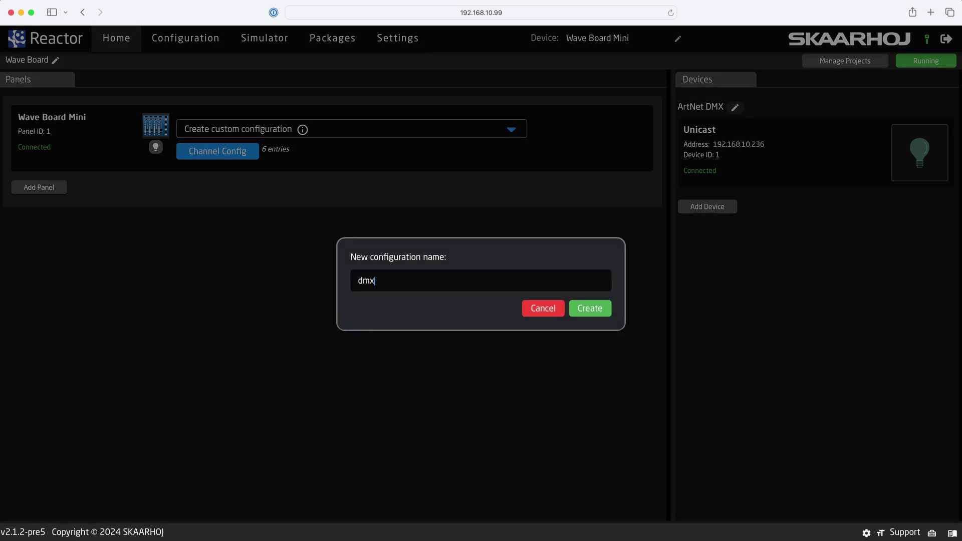
pyautogui.click(588, 319)
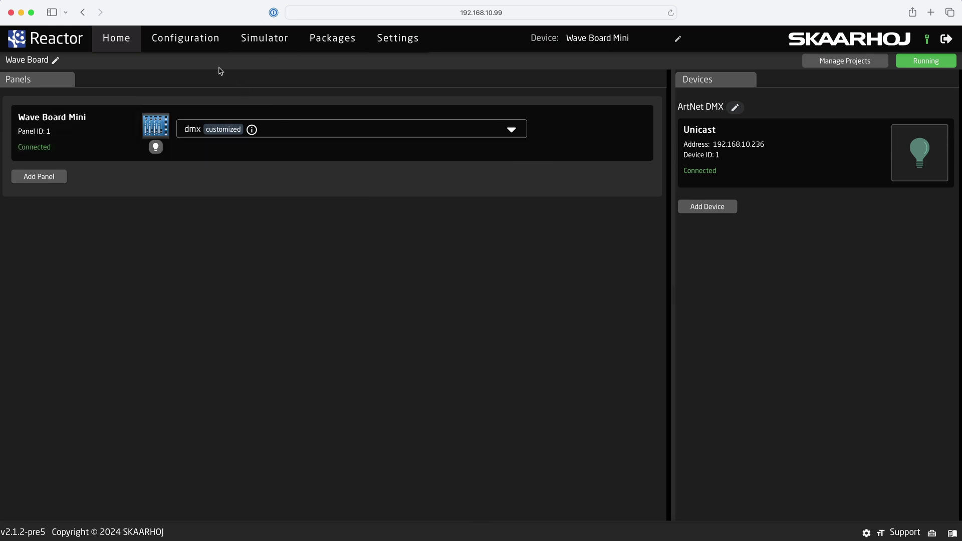
# Open the dmx layout in the Configuration editor, fitted to the Wave Board Mini, with layer settings shown
pyautogui.click(202, 44)
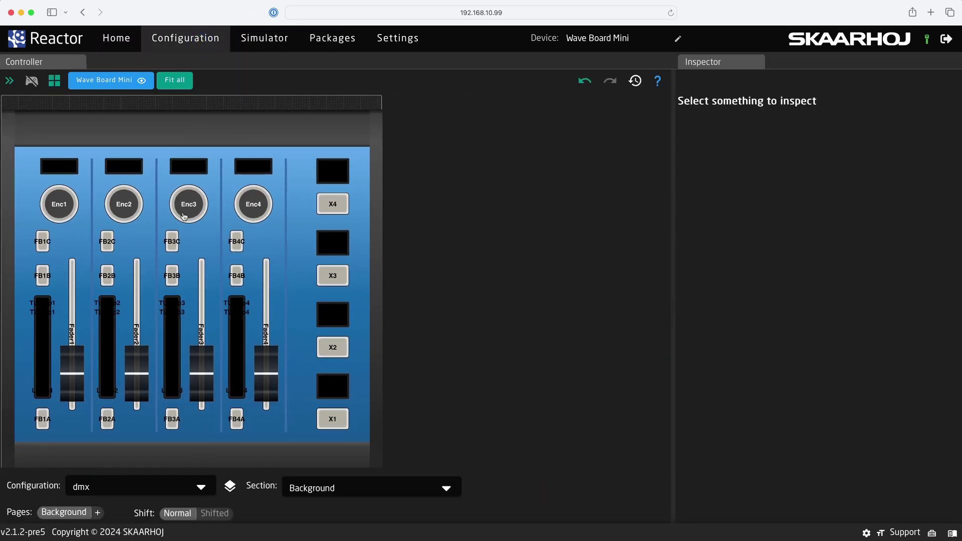
pyautogui.click(107, 80)
pyautogui.click(325, 495)
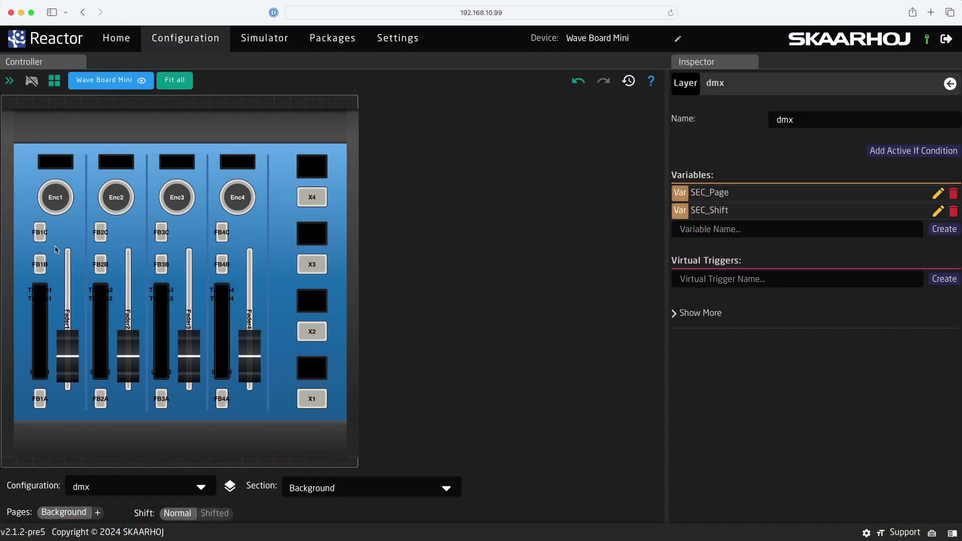
# Select Fader1–Fader3 together and expand the Unicast ID: 1 section in the Inspector
pyautogui.moveTo(55, 248); pyautogui.dragTo(198, 256)
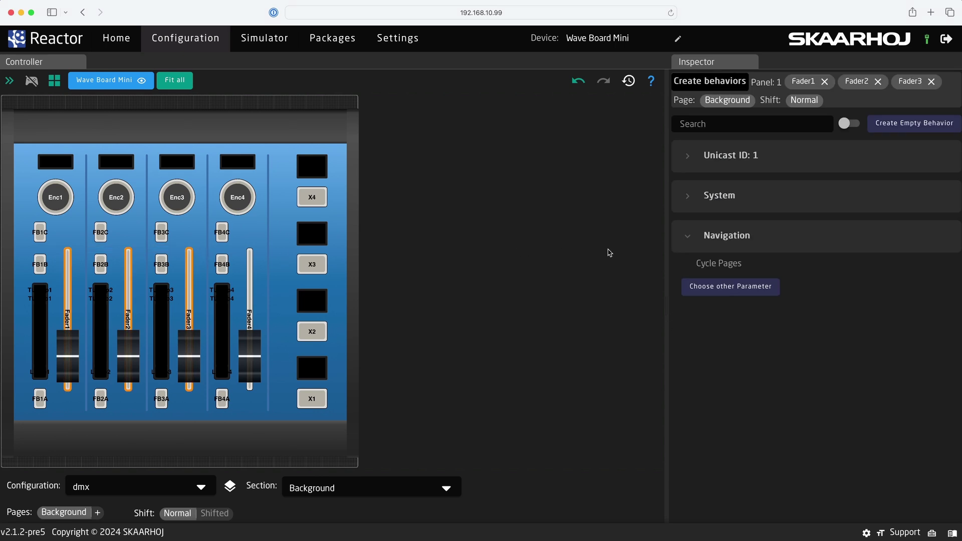
pyautogui.moveTo(667, 250); pyautogui.dragTo(628, 255)
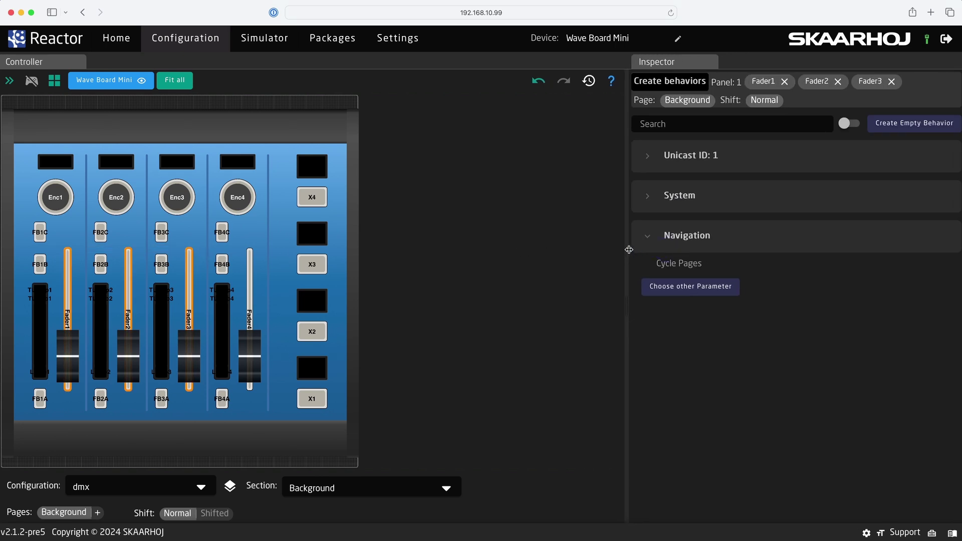
pyautogui.click(648, 197)
pyautogui.click(648, 197)
pyautogui.click(649, 159)
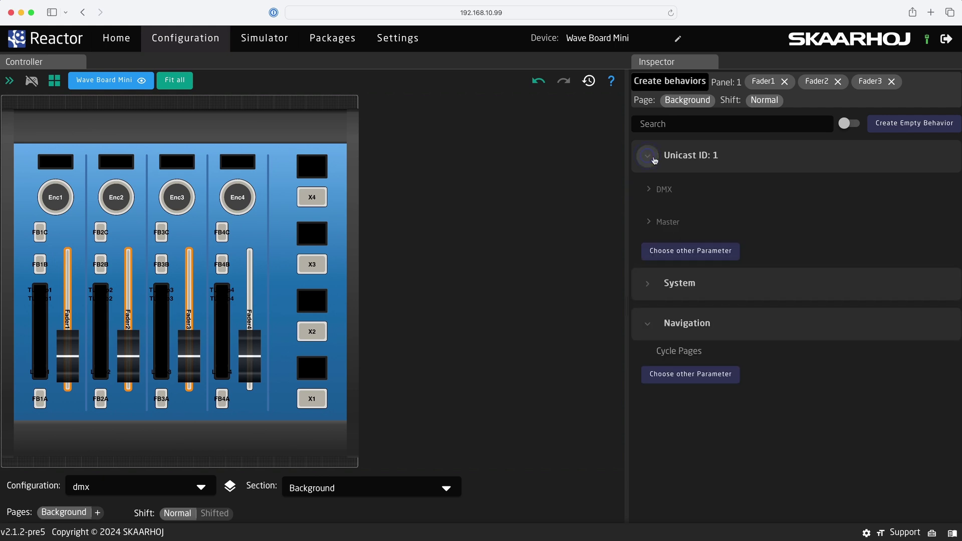
# Give Fader1–Fader3 a DMX Transmit behavior on channel 8
pyautogui.click(649, 195)
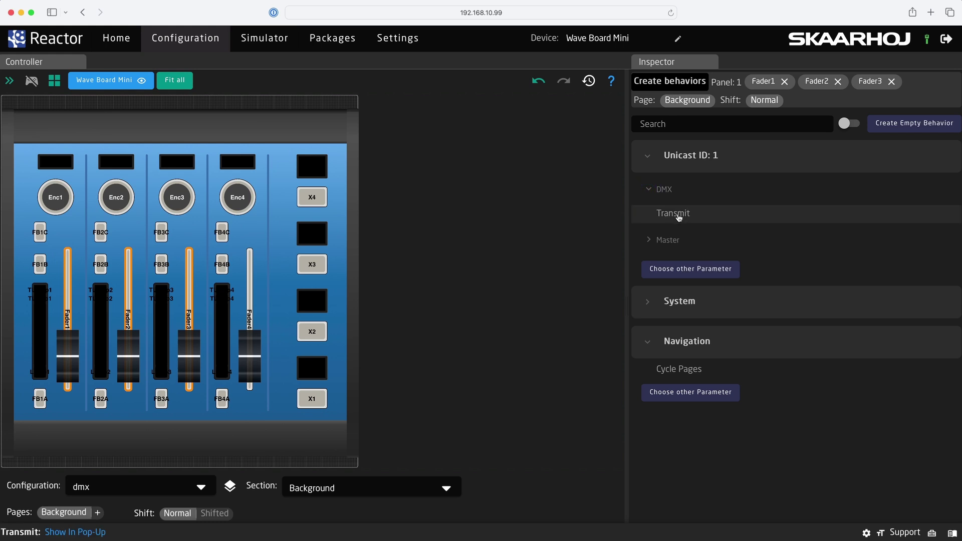
pyautogui.click(673, 214)
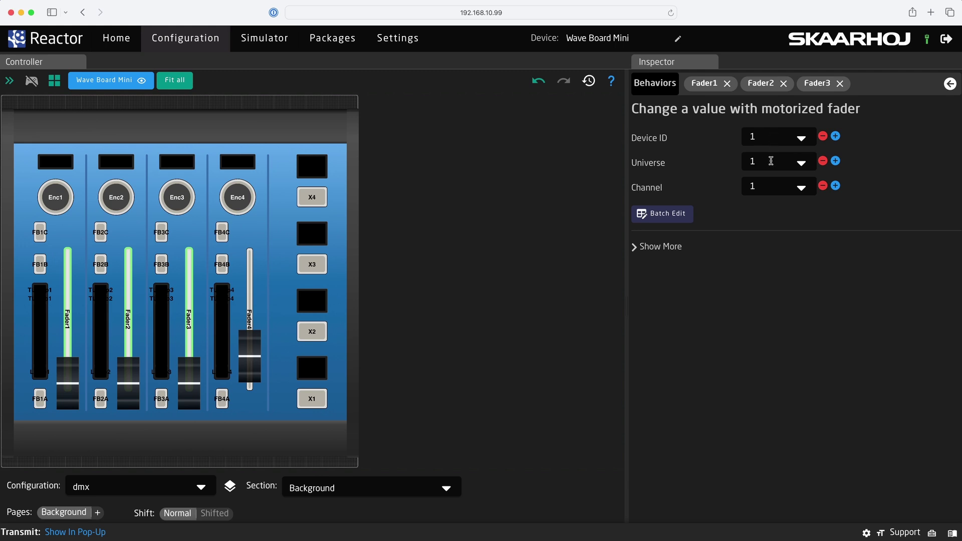
pyautogui.click(769, 187)
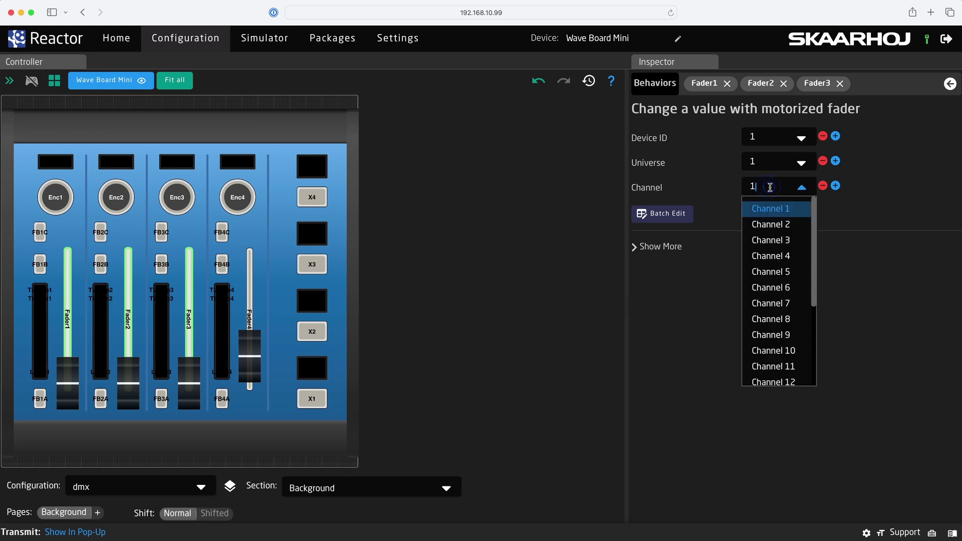
pyautogui.click(789, 319)
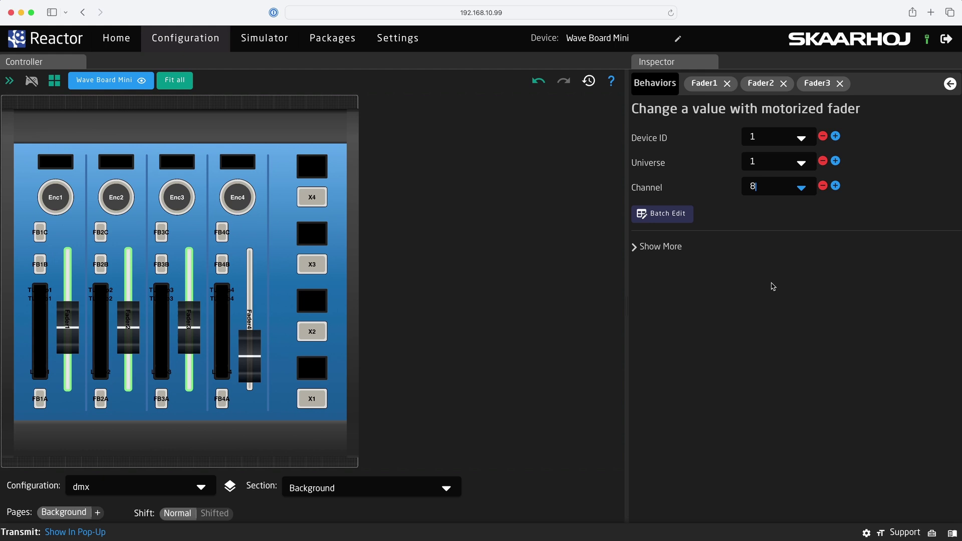
# Use Batch Edit to increment the fader channels to 8, 9 and 10
pyautogui.click(657, 214)
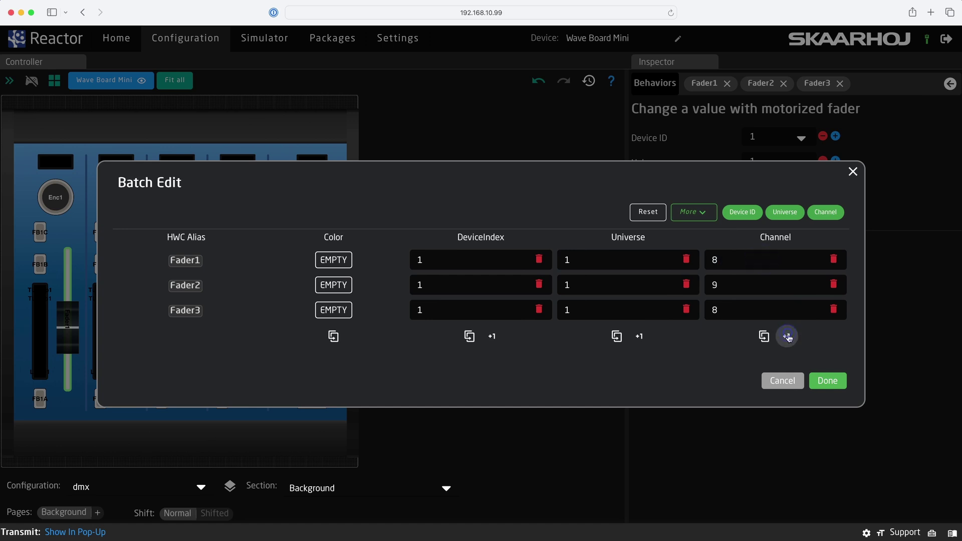
pyautogui.click(787, 336)
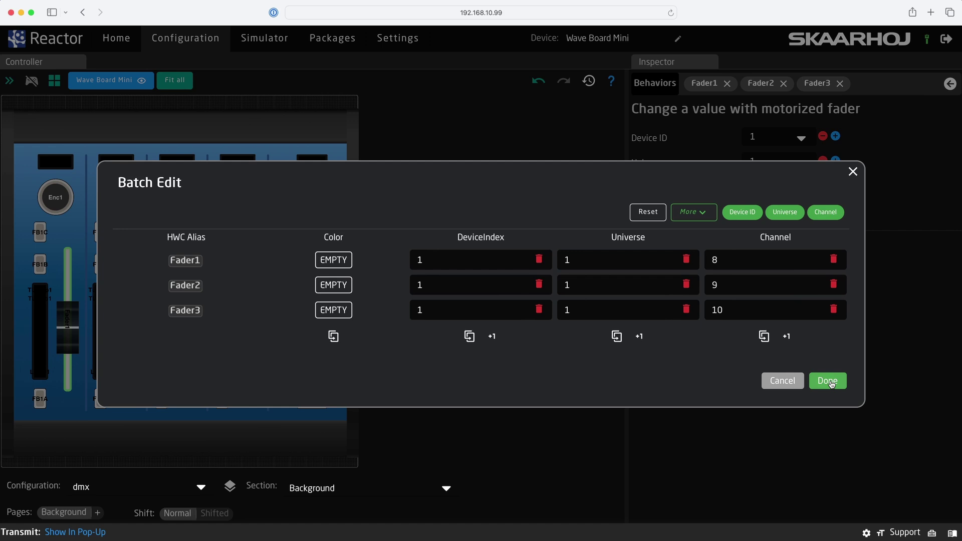
pyautogui.click(830, 382)
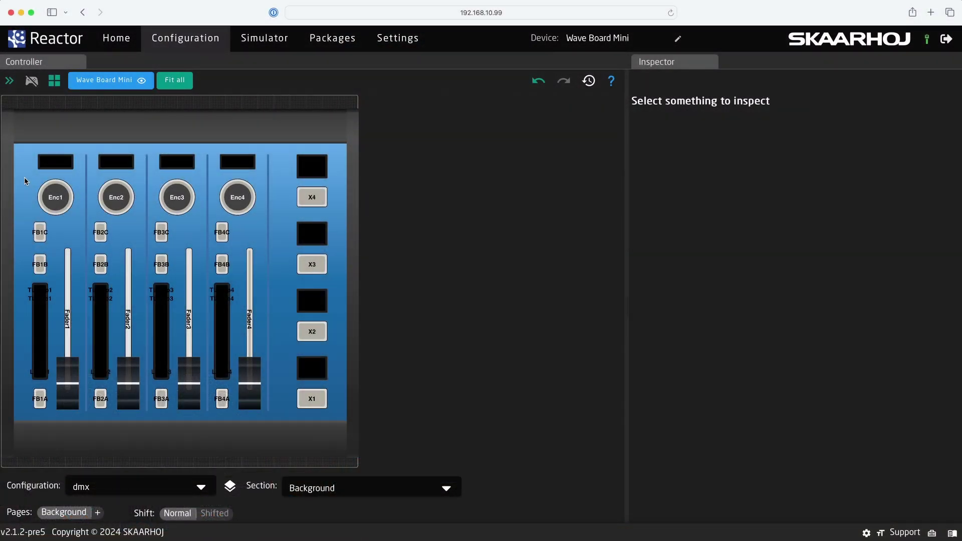
# Select Enc1–Enc3 and give them a DMX Transmit behavior on channel 8
pyautogui.moveTo(24, 176); pyautogui.dragTo(196, 193)
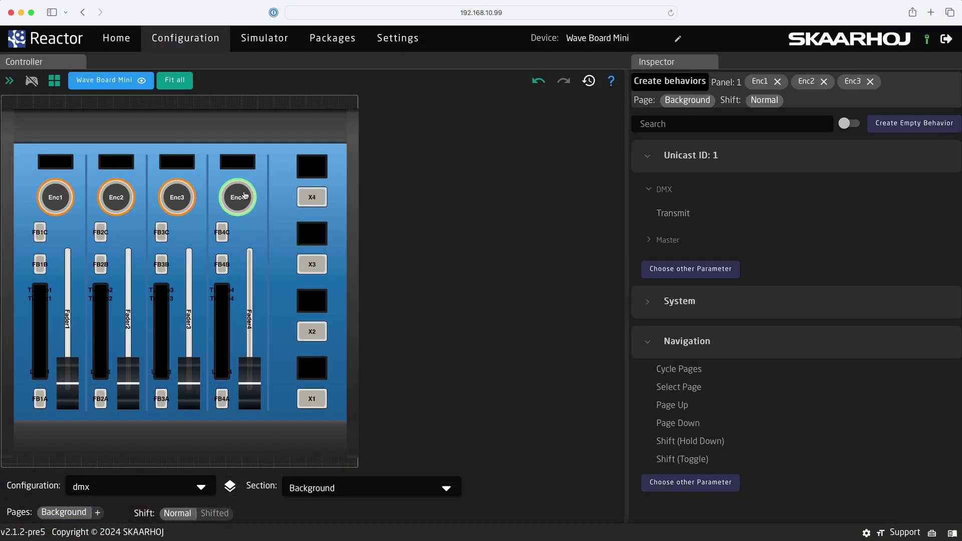
pyautogui.click(680, 215)
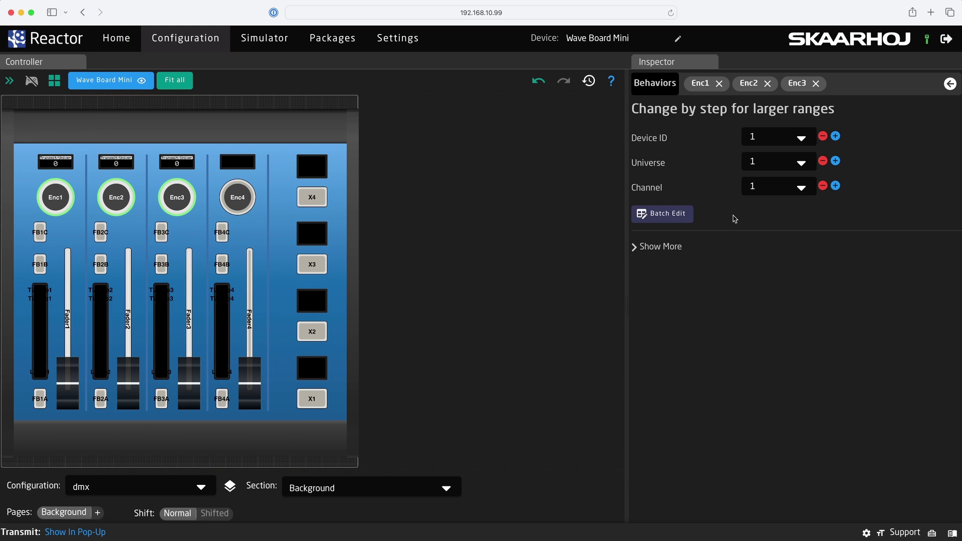
pyautogui.click(778, 191)
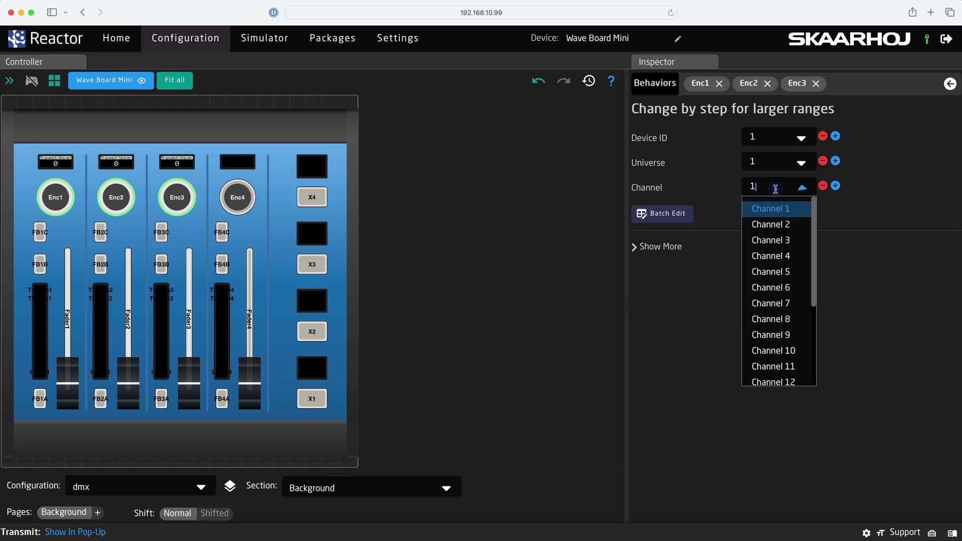
pyautogui.click(790, 322)
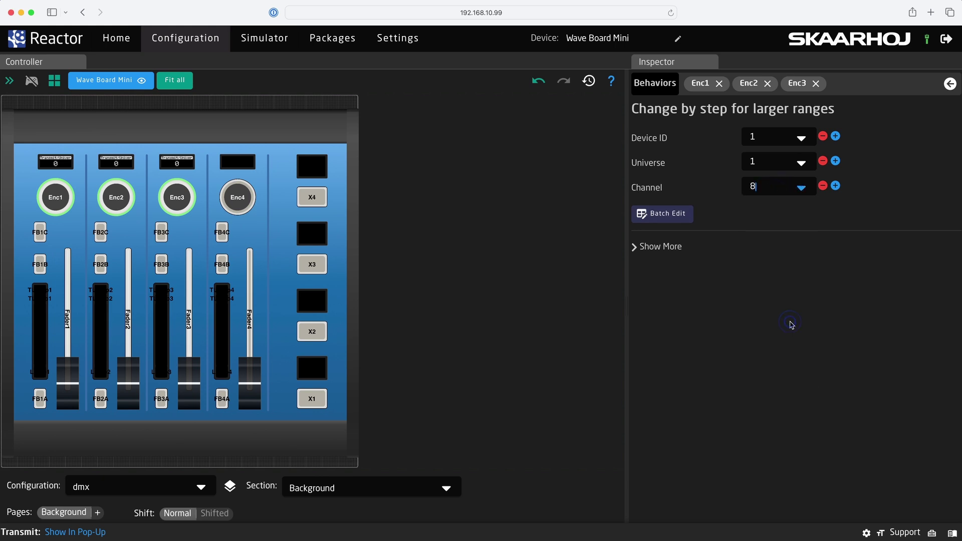
# Set the encoders' default feedback to intensity On and colour RED
pyautogui.click(672, 248)
pyautogui.click(747, 311)
pyautogui.click(753, 314)
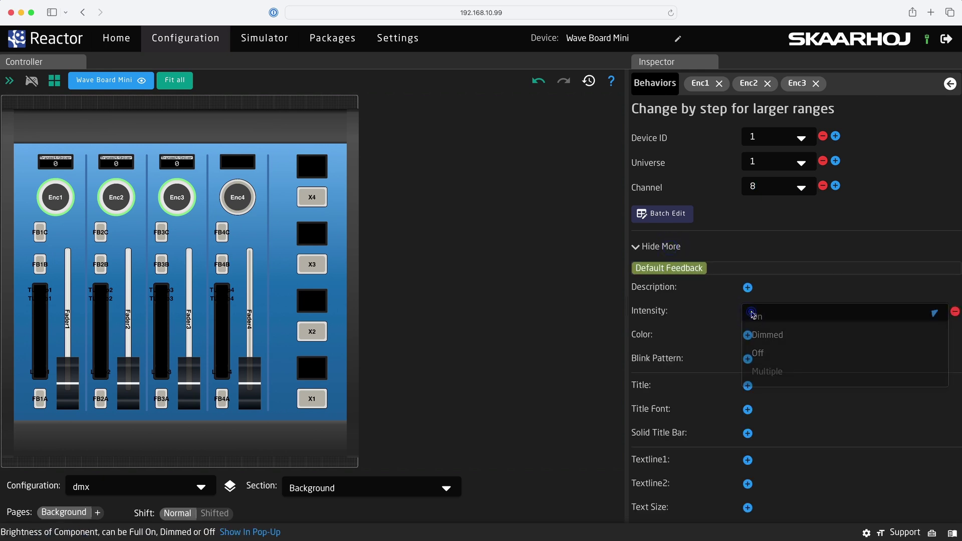
pyautogui.click(753, 315)
pyautogui.click(748, 335)
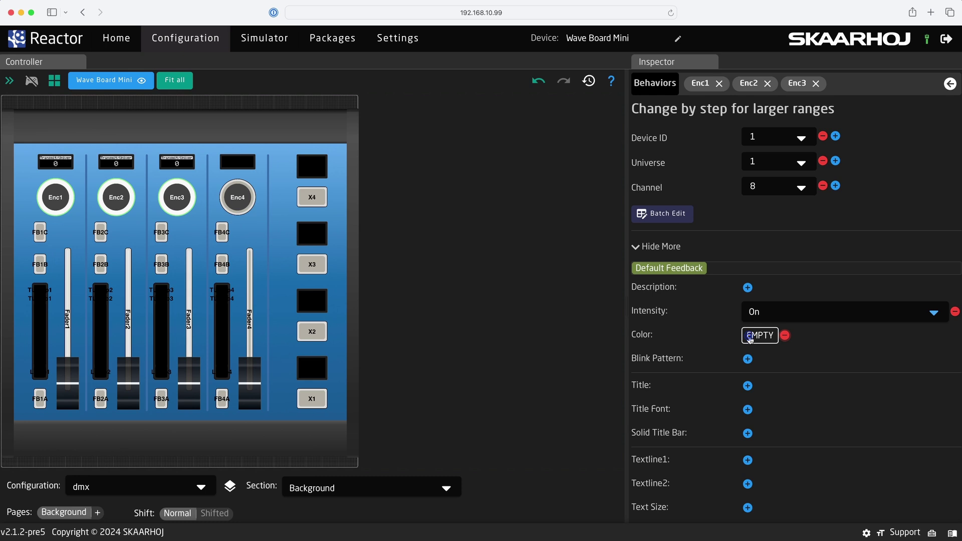
pyautogui.click(750, 338)
pyautogui.click(507, 324)
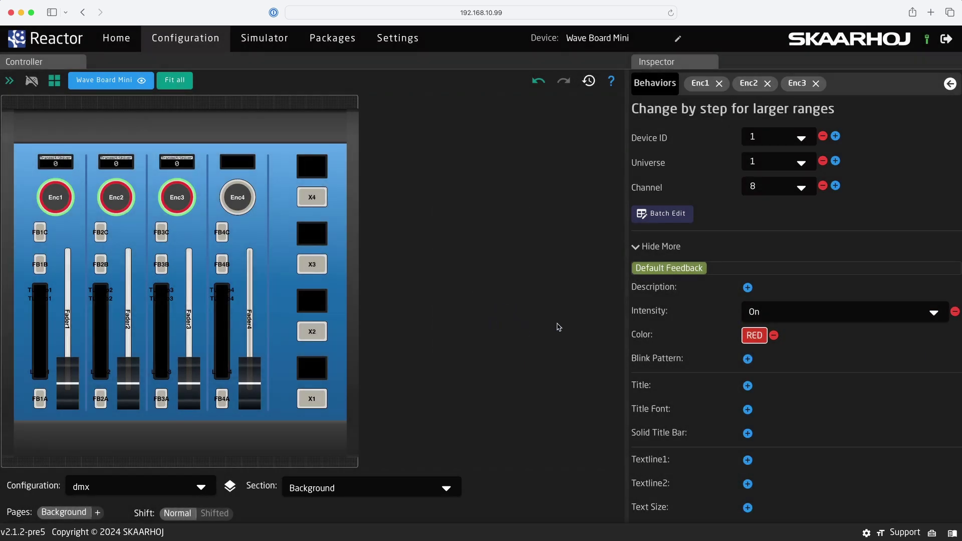
pyautogui.click(636, 249)
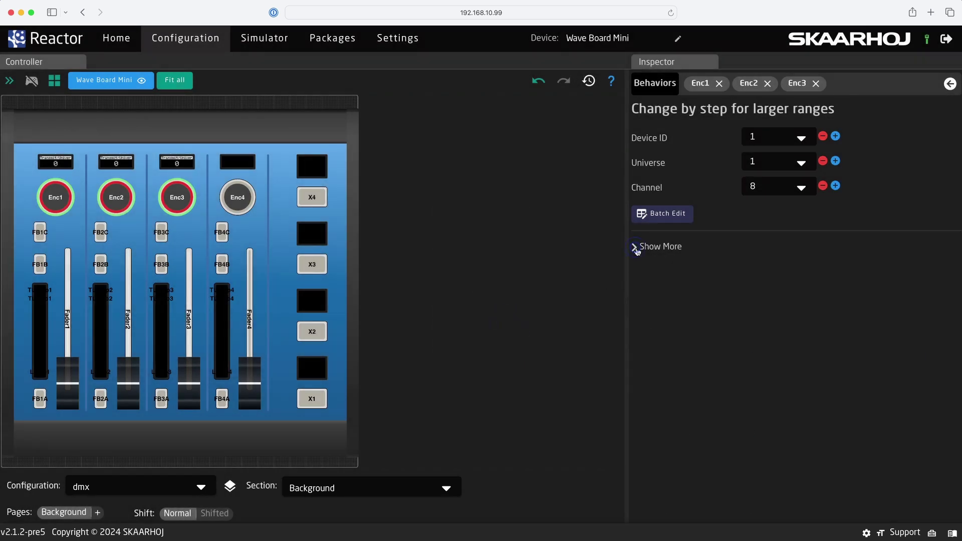
# In Batch Edit, colour Enc2 GREEN and Enc3 BLUE and step their channels to 8, 9, 10
pyautogui.click(679, 215)
pyautogui.click(333, 286)
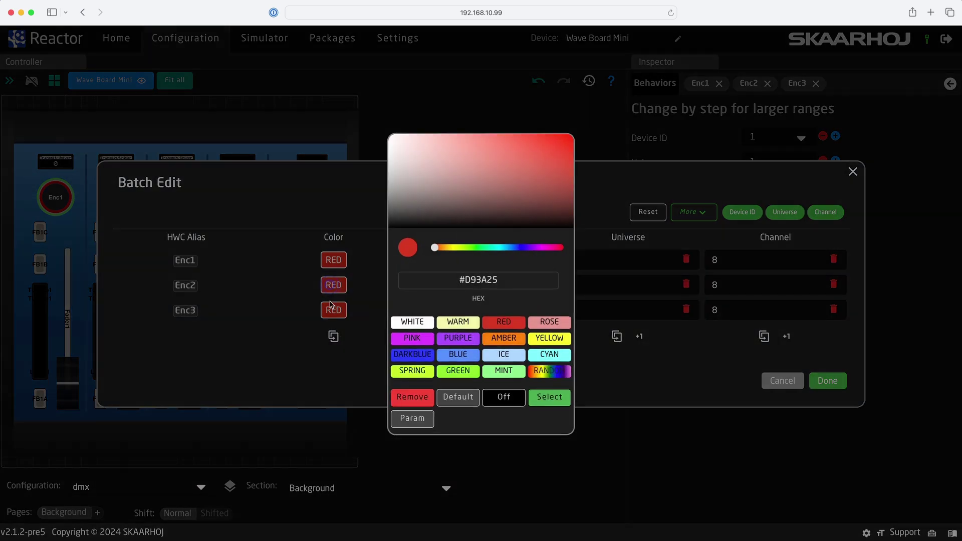
pyautogui.click(448, 372)
pyautogui.click(333, 311)
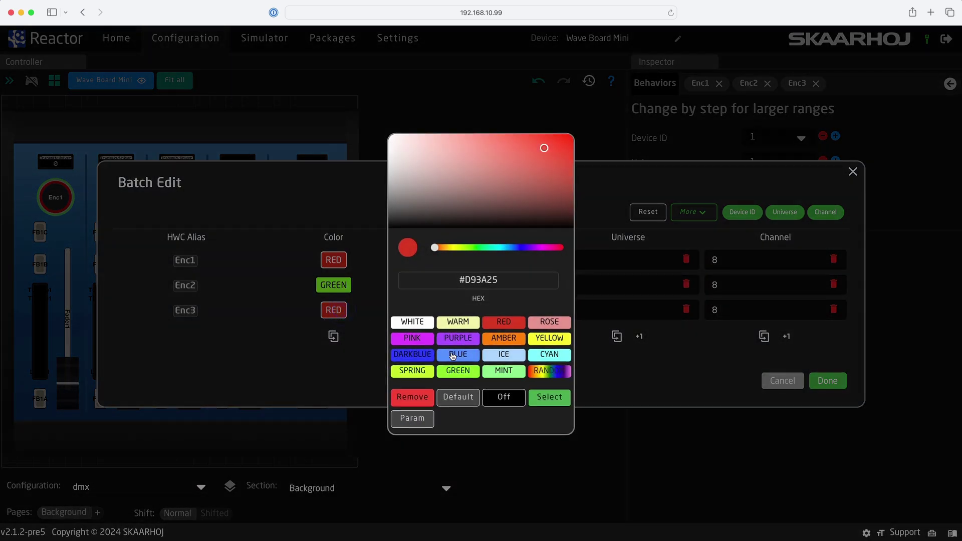
pyautogui.click(459, 355)
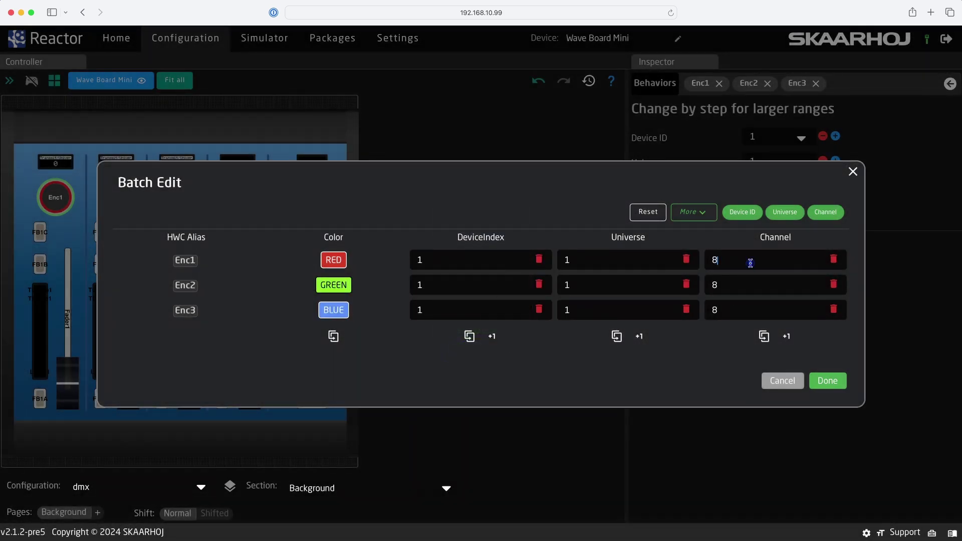
pyautogui.click(787, 336)
pyautogui.click(828, 381)
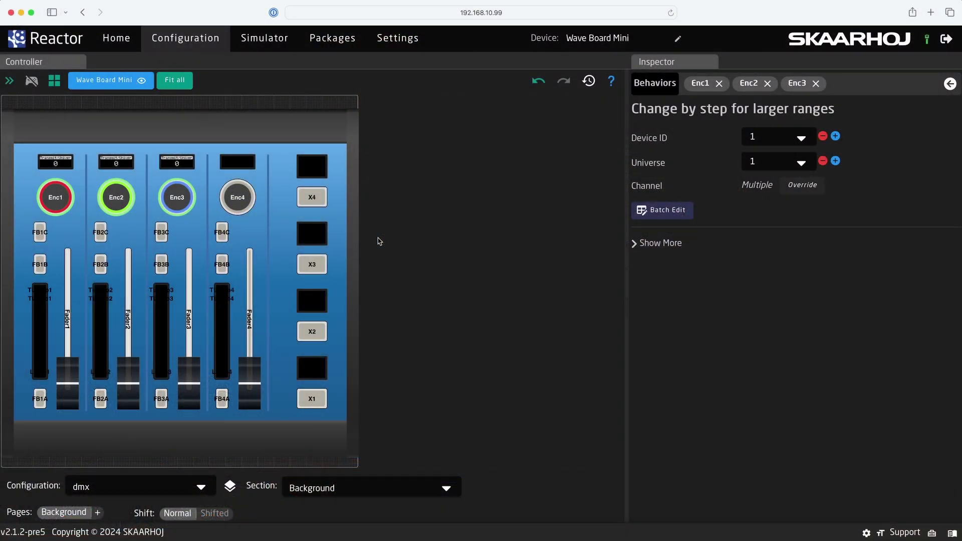
# Give button X3 a DMX Transmit behavior on channel 7
pyautogui.click(312, 271)
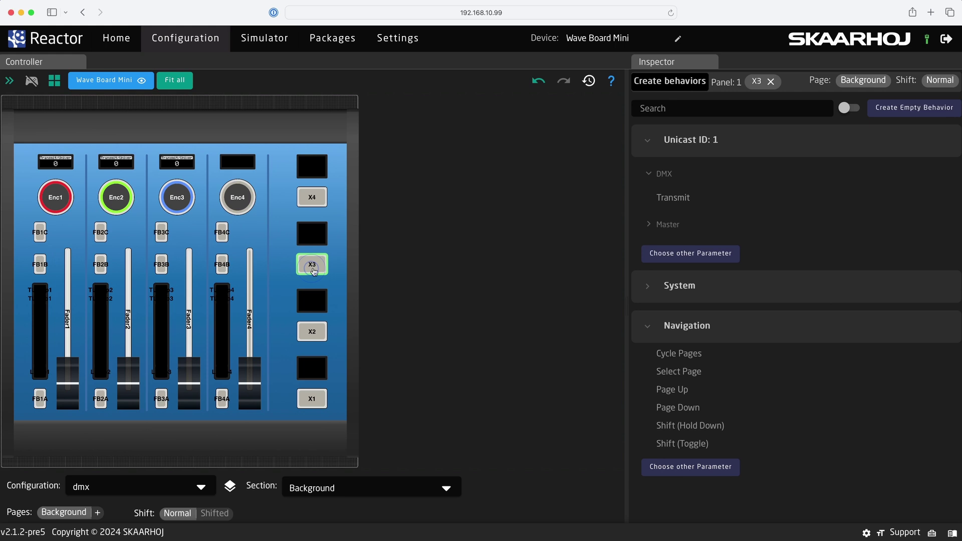
pyautogui.click(677, 204)
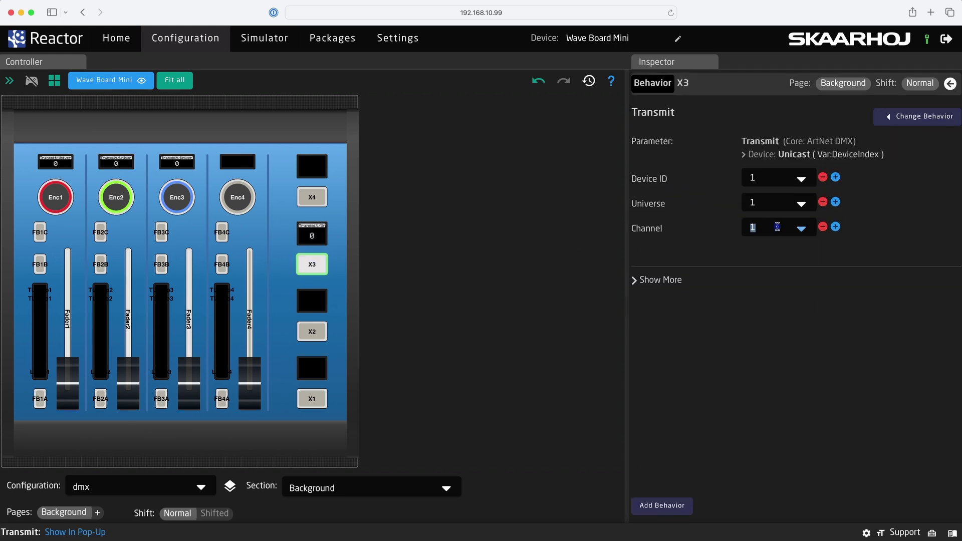
pyautogui.click(779, 345)
# Set X3's template behavior to step through the limited values 0 and 180
pyautogui.click(673, 280)
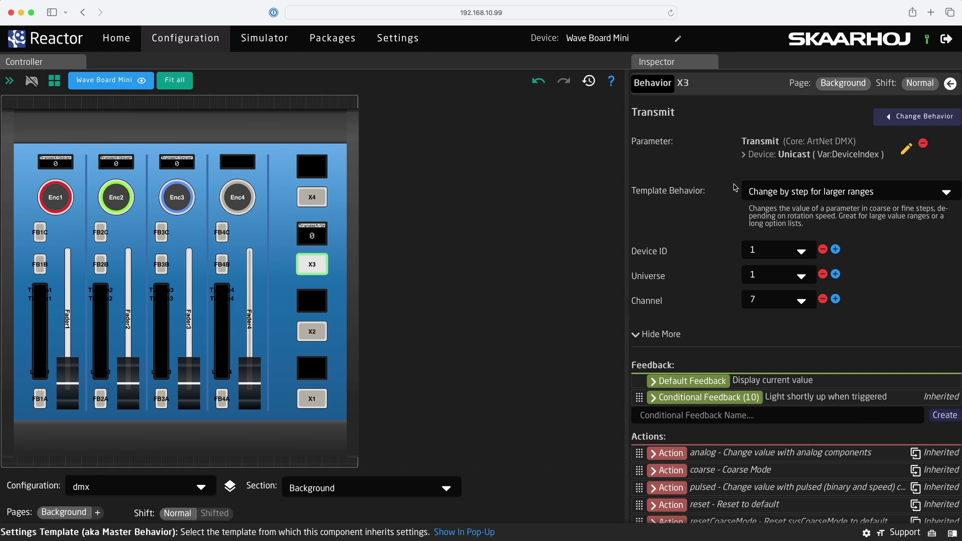
pyautogui.click(778, 188)
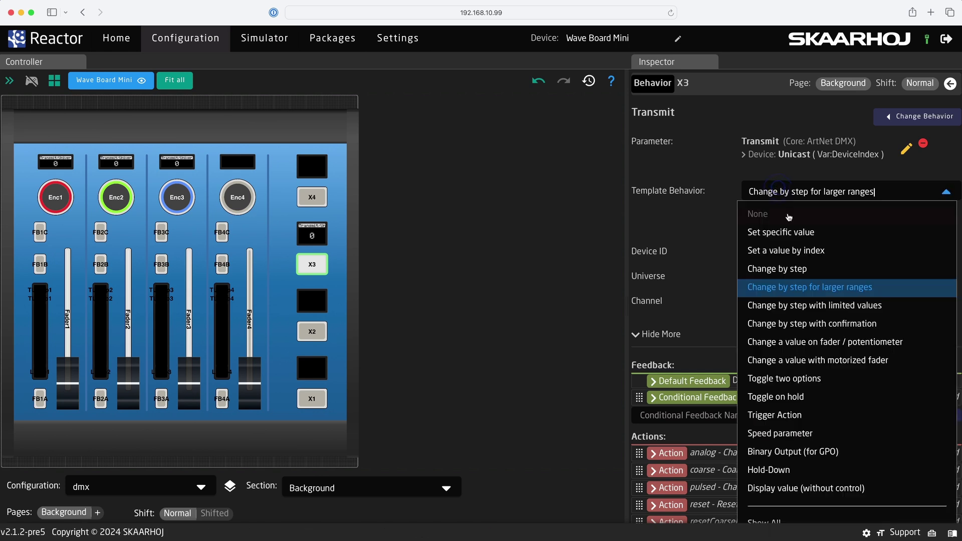
pyautogui.click(797, 307)
pyautogui.click(779, 246)
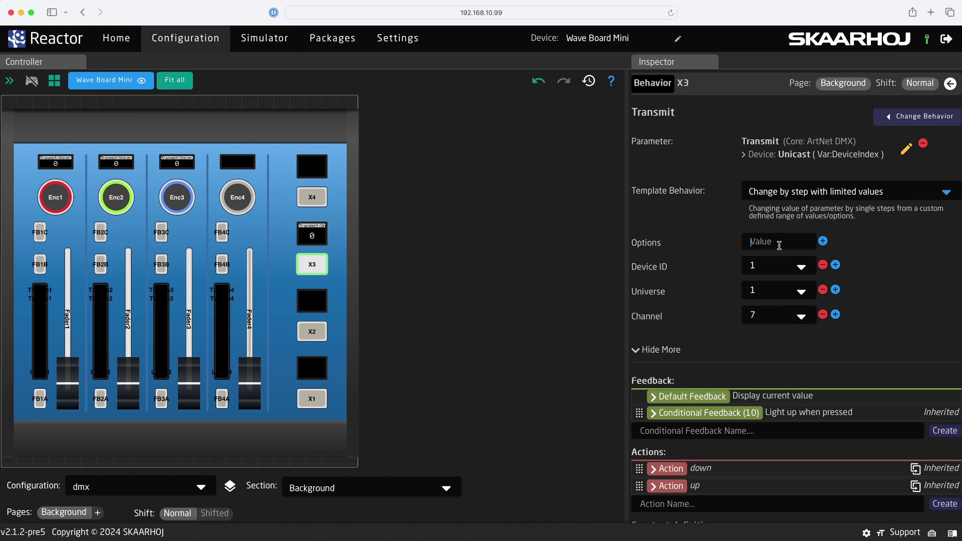
pyautogui.write('0')
pyautogui.click(823, 242)
pyautogui.write('18')
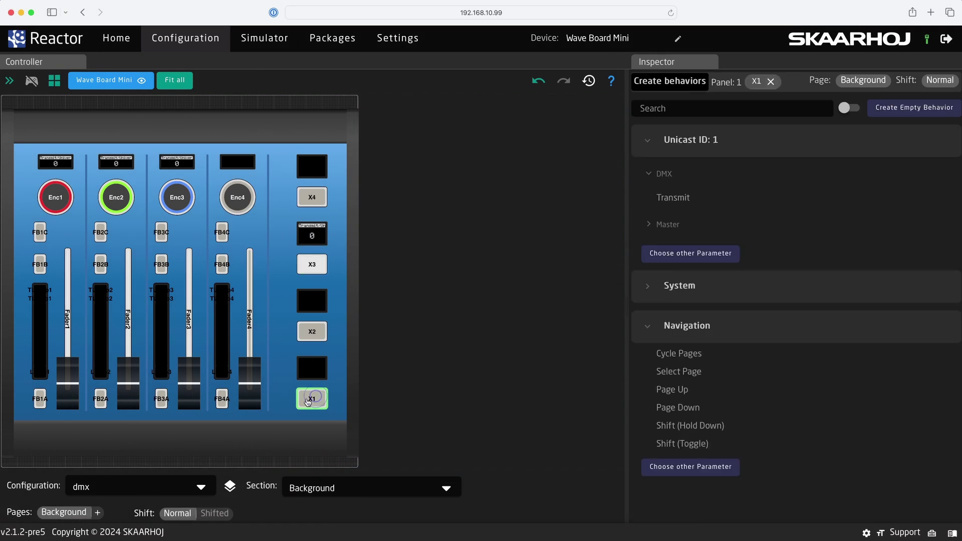
# Make X1's DMX Transmit target channels 8 and 10
pyautogui.click(683, 200)
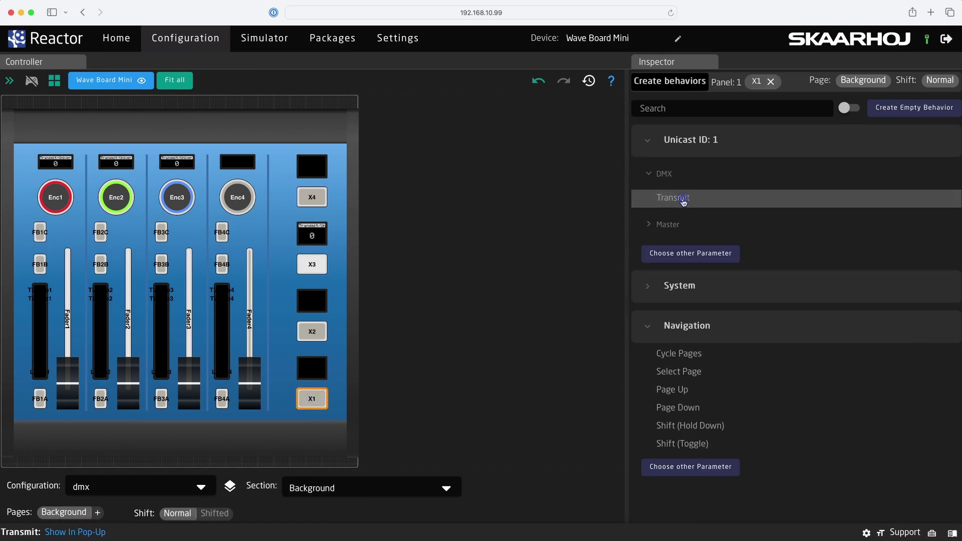
pyautogui.click(774, 227)
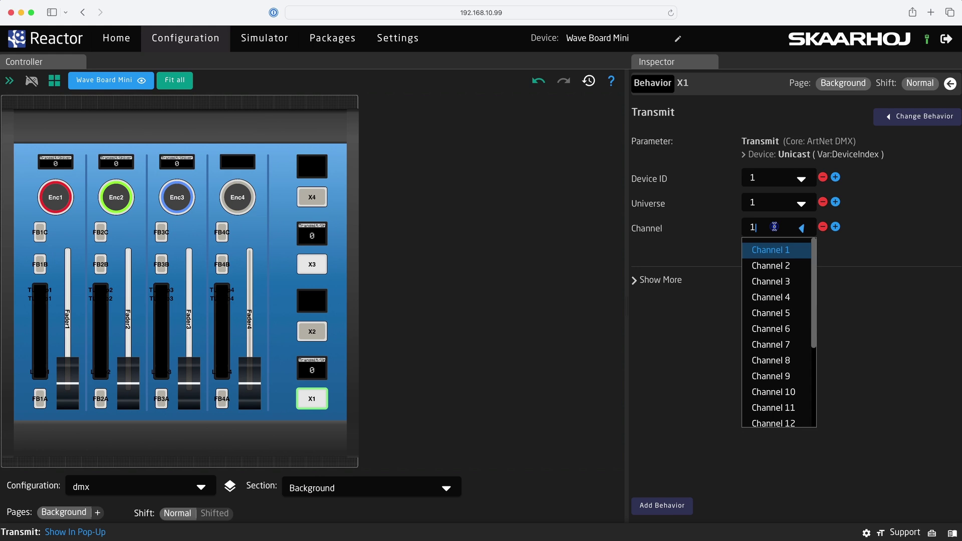
pyautogui.click(774, 361)
pyautogui.click(836, 227)
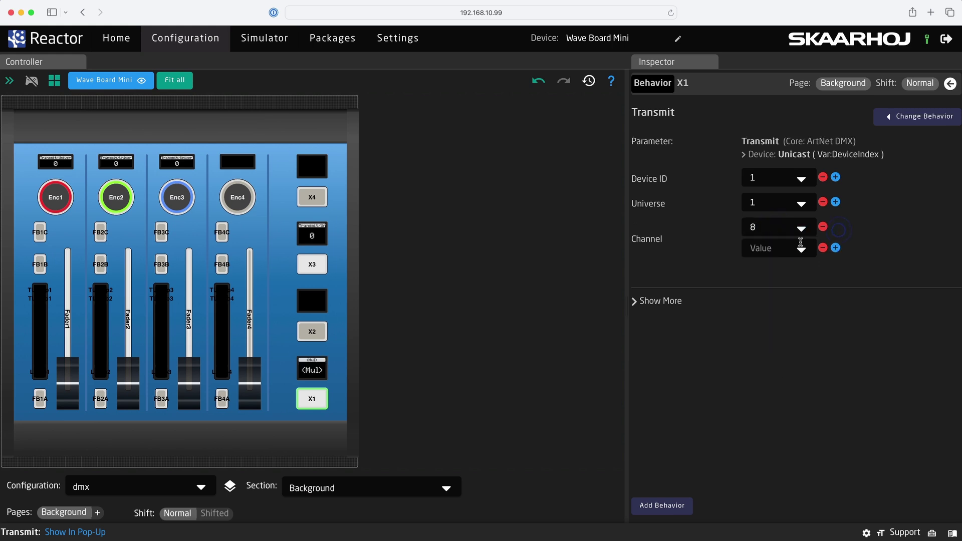
pyautogui.click(782, 248)
pyautogui.click(791, 412)
# Set X1's template behavior to send the specific value 100
pyautogui.click(660, 301)
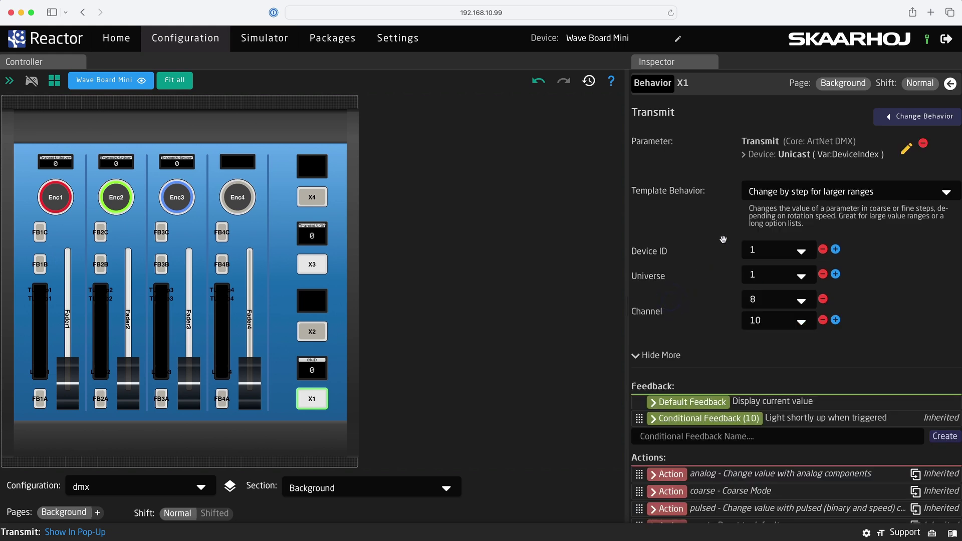
pyautogui.click(785, 192)
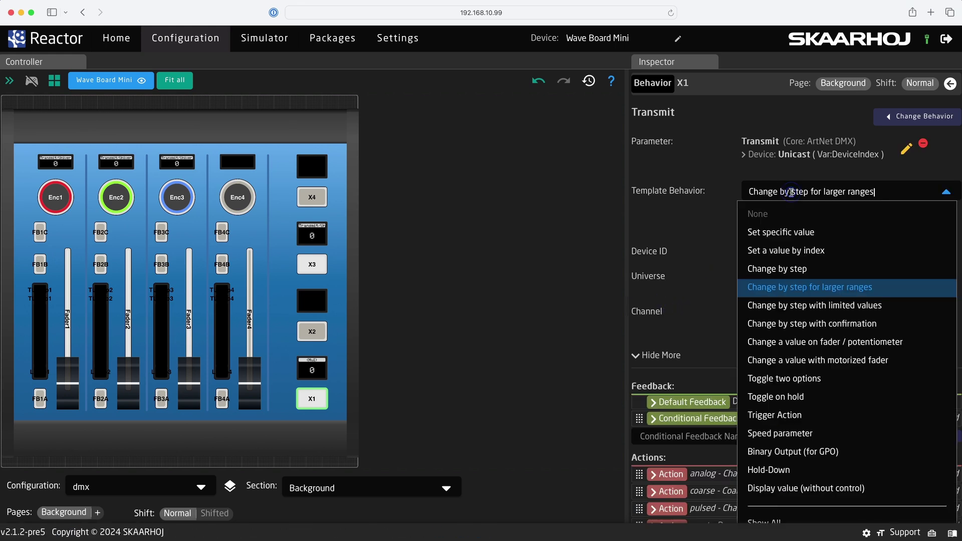
pyautogui.click(793, 233)
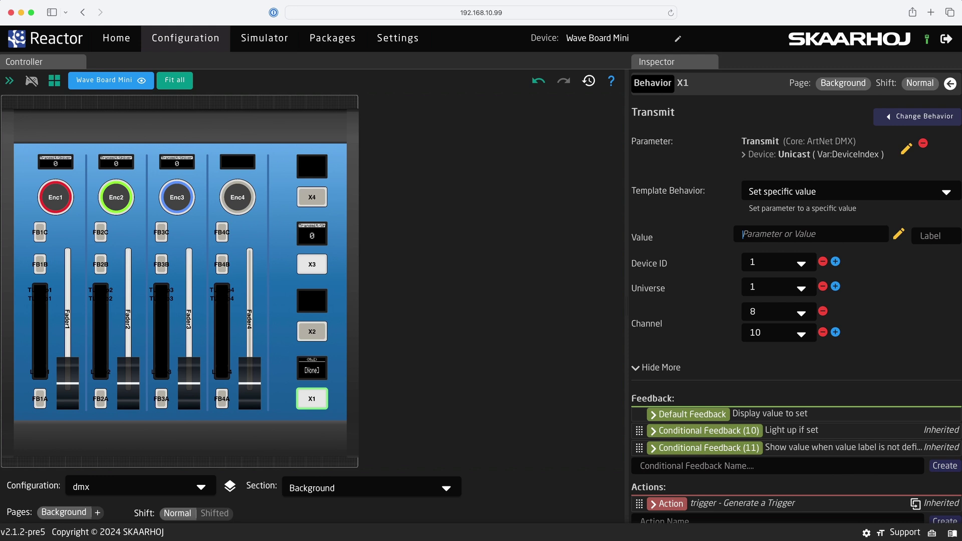
pyautogui.write('100')
pyautogui.click(720, 246)
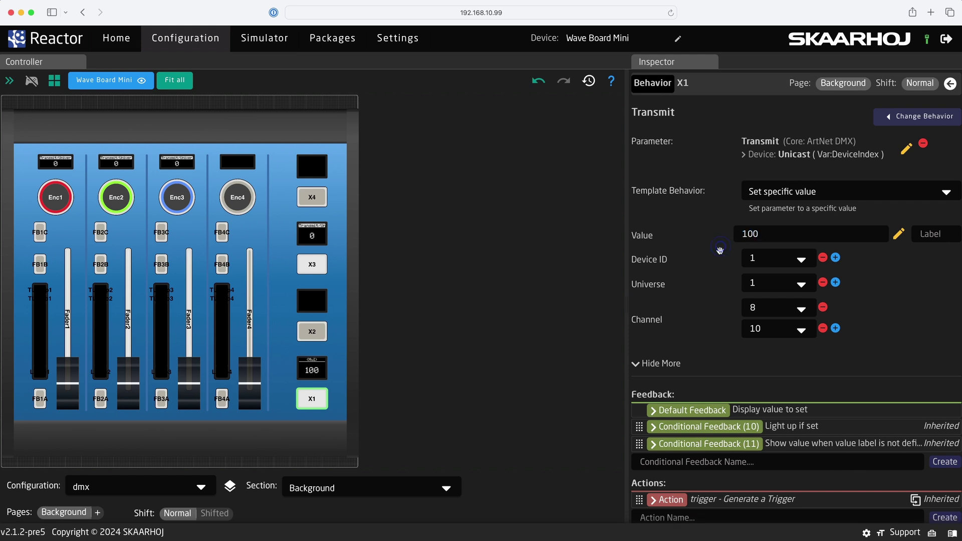
pyautogui.click(662, 364)
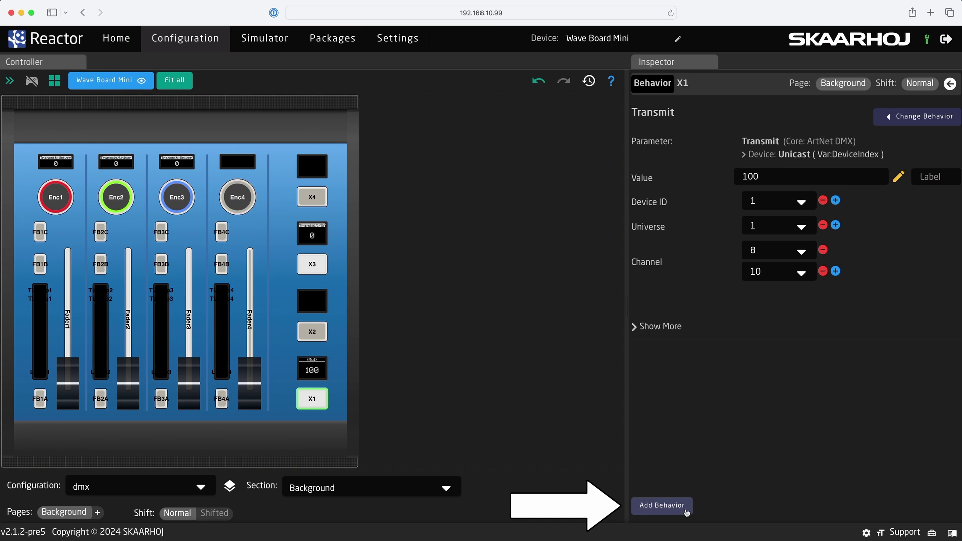
# Convert X1 to a multi behavior and add a second DMX Transmit behavior
pyautogui.click(686, 511)
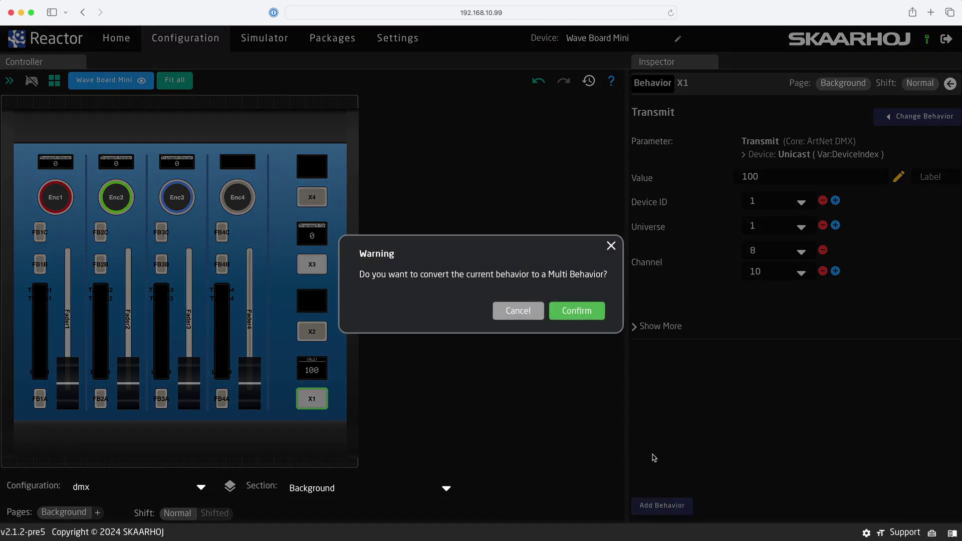
pyautogui.click(589, 315)
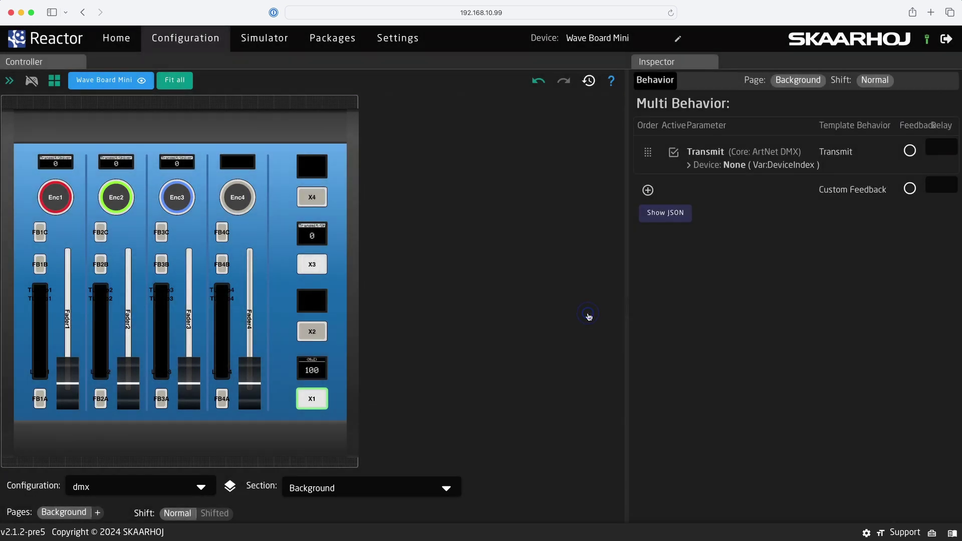
pyautogui.click(648, 191)
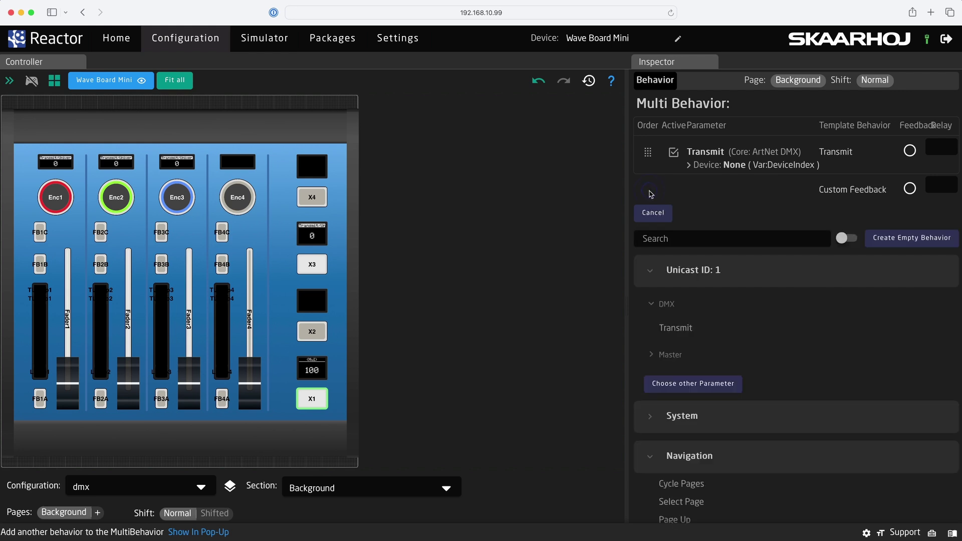
pyautogui.click(687, 330)
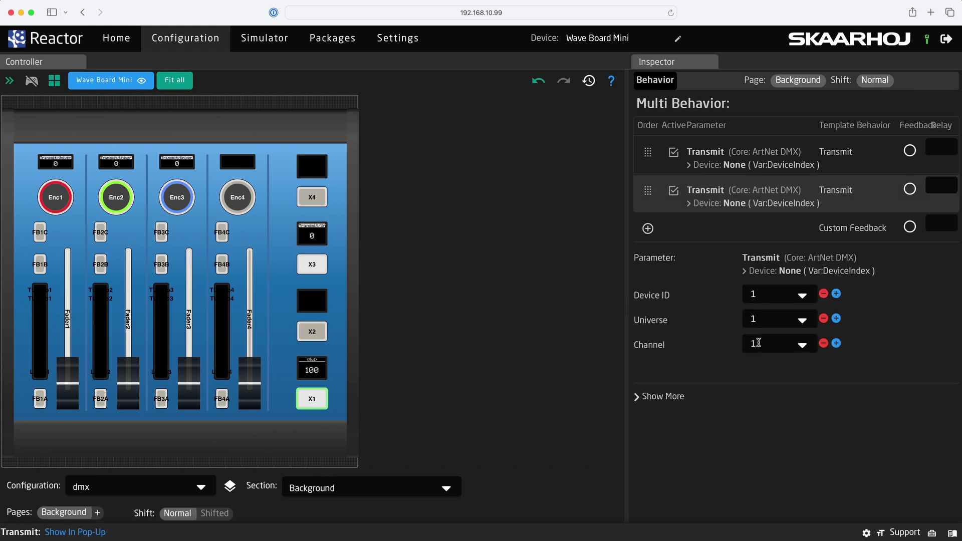
# Set the new Transmit behavior to channel 9 with the specific value 0
pyautogui.click(782, 346)
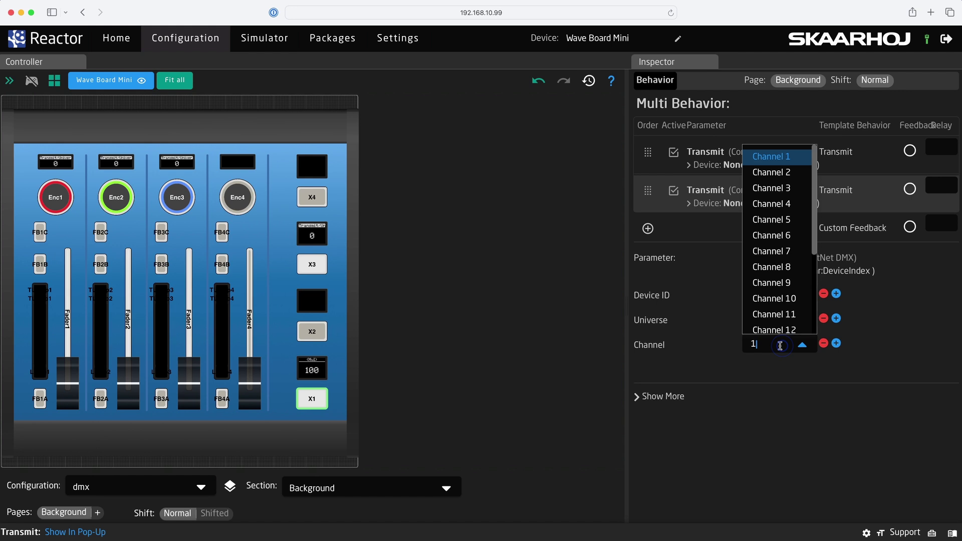
pyautogui.click(785, 284)
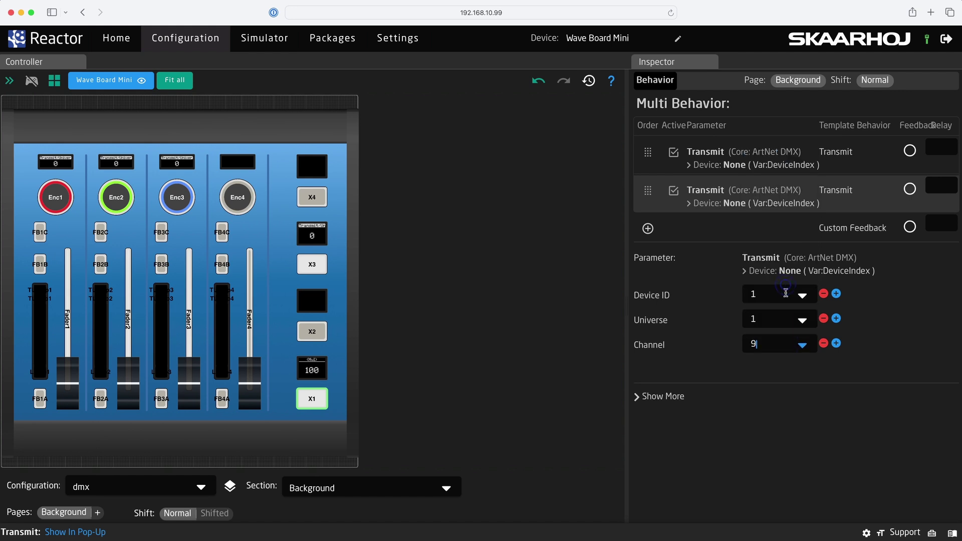
pyautogui.click(663, 397)
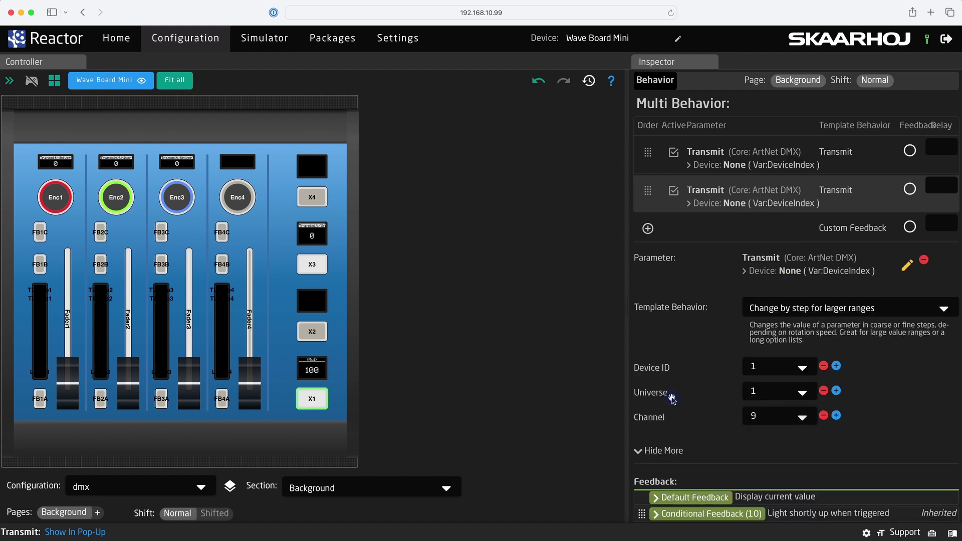
pyautogui.click(765, 308)
pyautogui.click(781, 231)
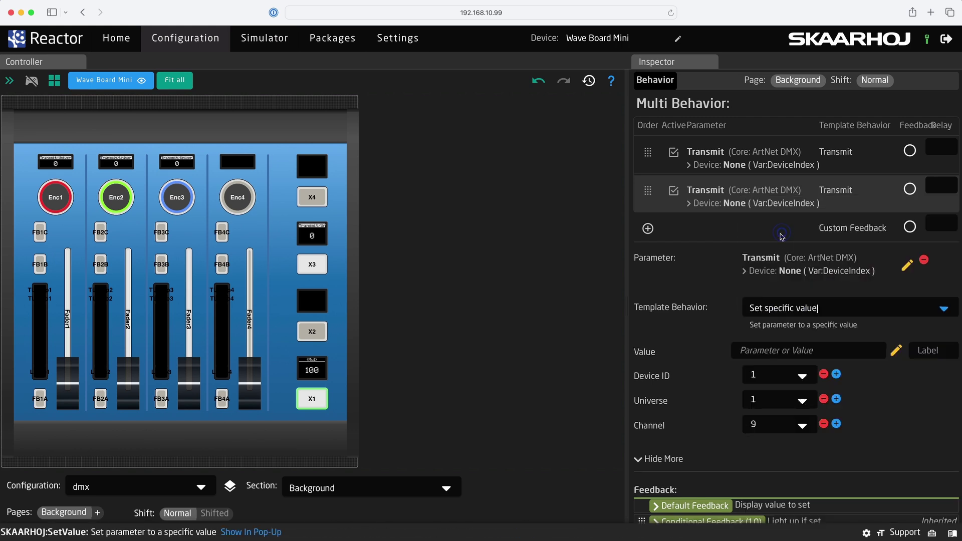
pyautogui.click(776, 353)
pyautogui.write('0')
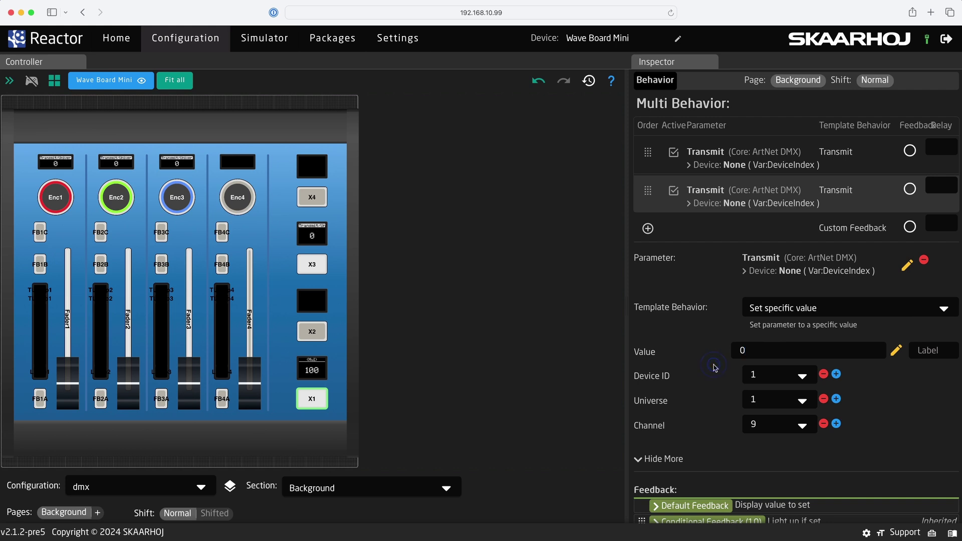
# Switch X1 to Custom Feedback with Dimmed intensity, PINK colour and Textline1 reading 'Pink'
pyautogui.click(885, 227)
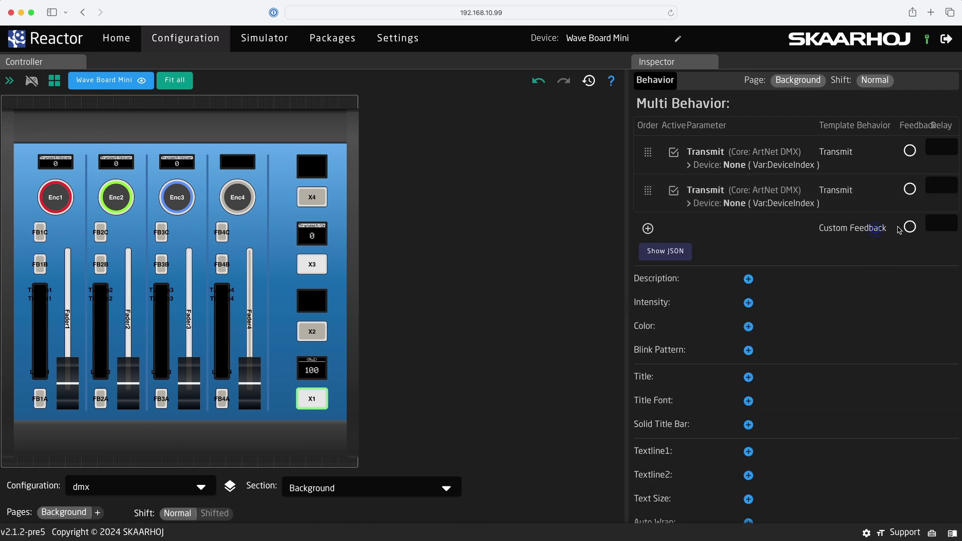
pyautogui.click(749, 304)
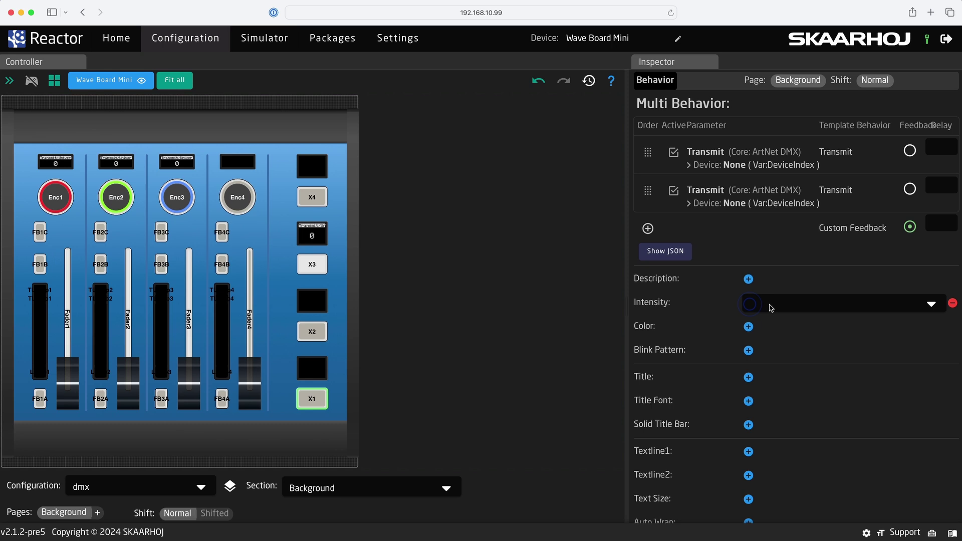
pyautogui.click(768, 304)
pyautogui.click(770, 327)
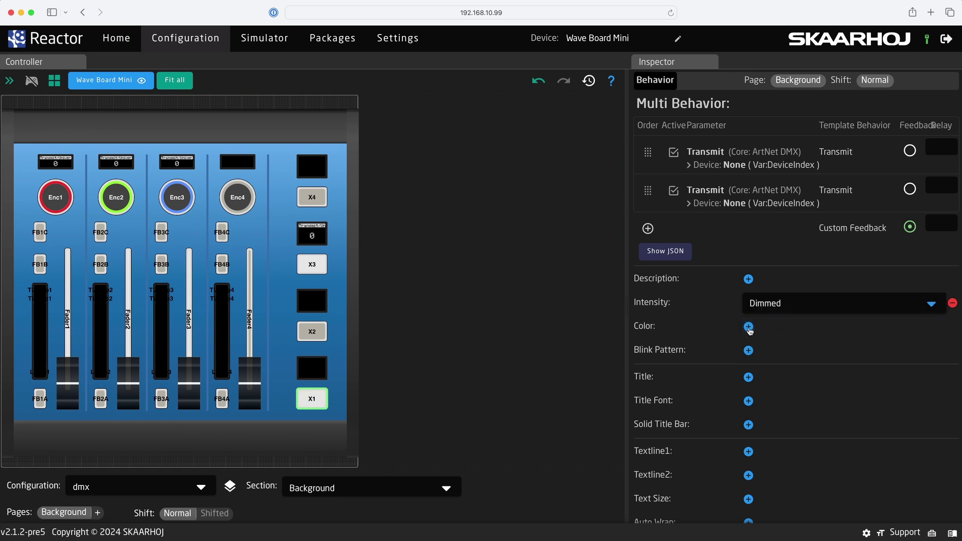
pyautogui.click(749, 328)
pyautogui.click(409, 343)
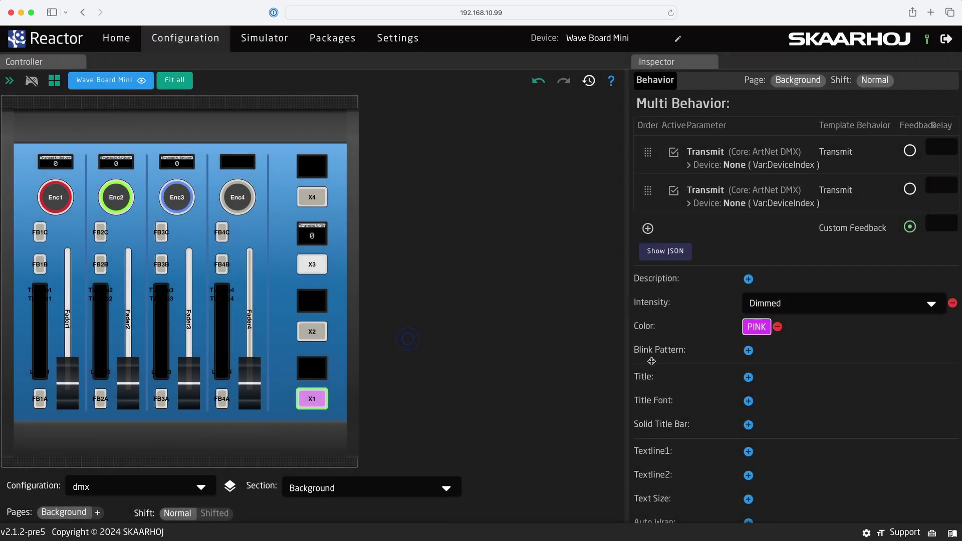
pyautogui.click(749, 451)
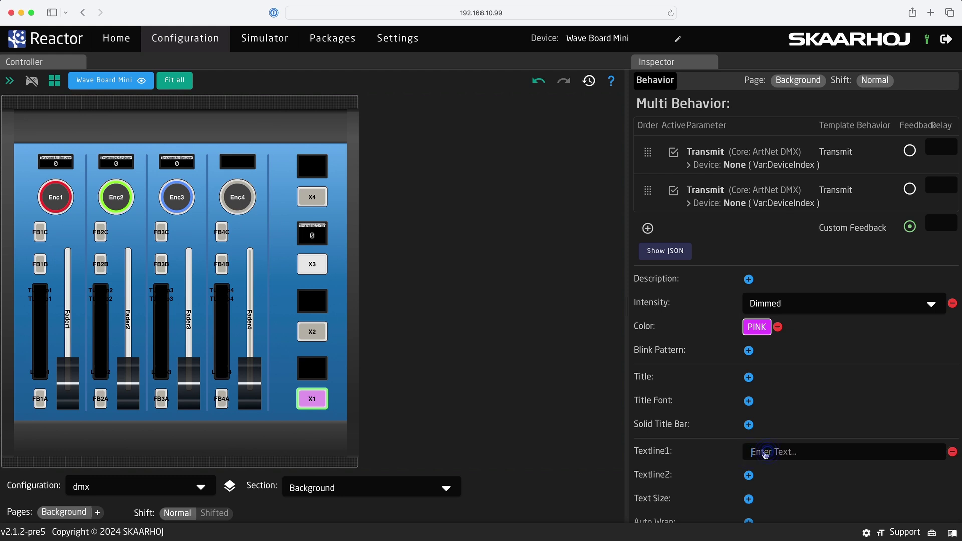
pyautogui.write('Pink')
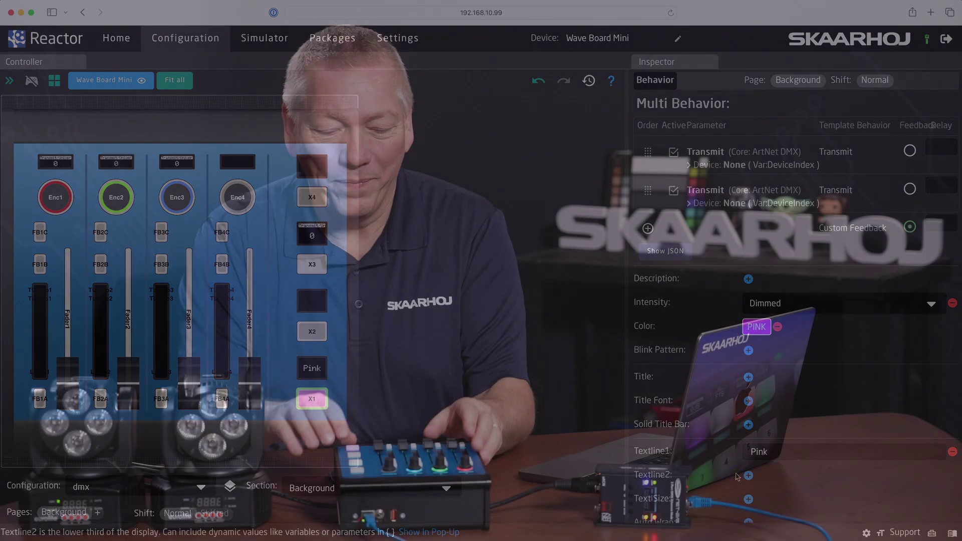